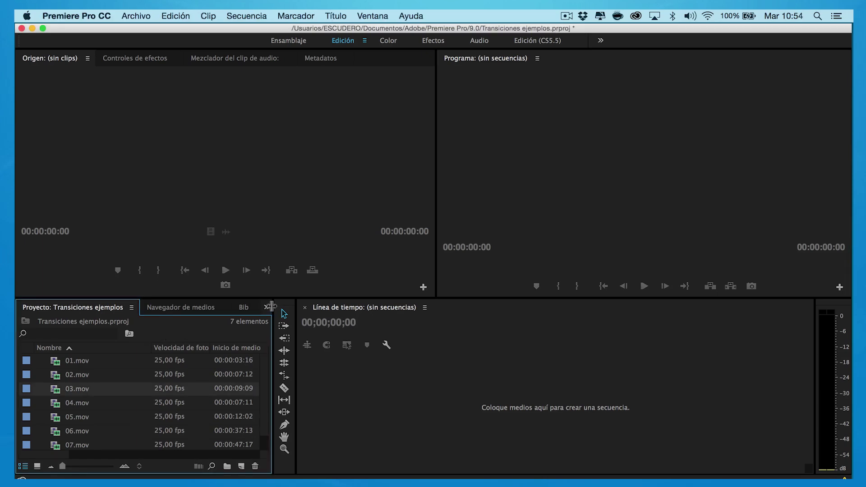
- Widen the project panel and dock the Efectos tab beside Proyecto, then return to the clip list
left_click_drag(271, 307, 413, 308)
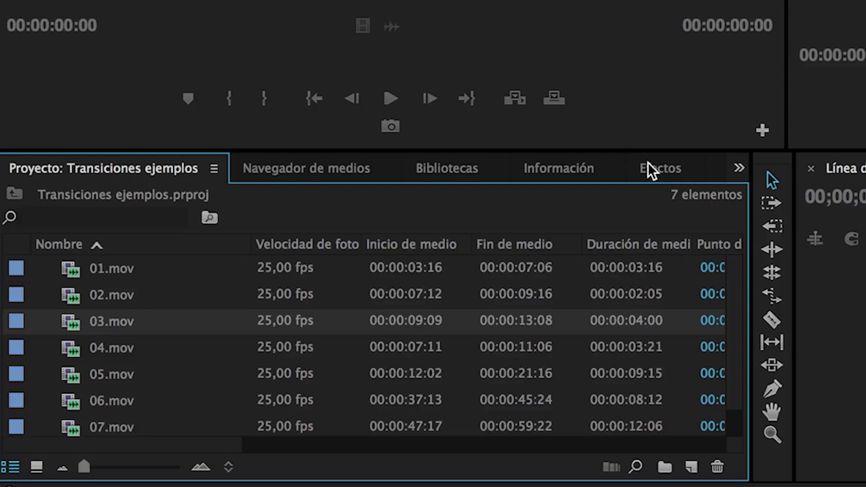
left_click_drag(649, 169, 316, 168)
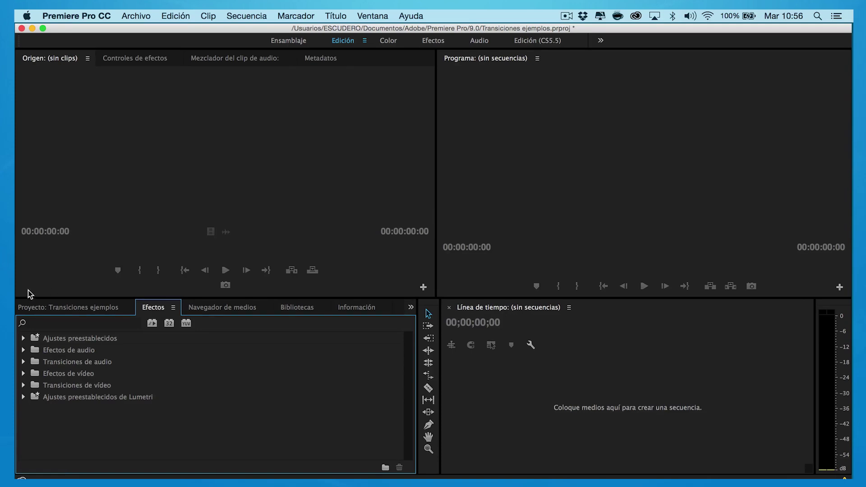
left_click(29, 307)
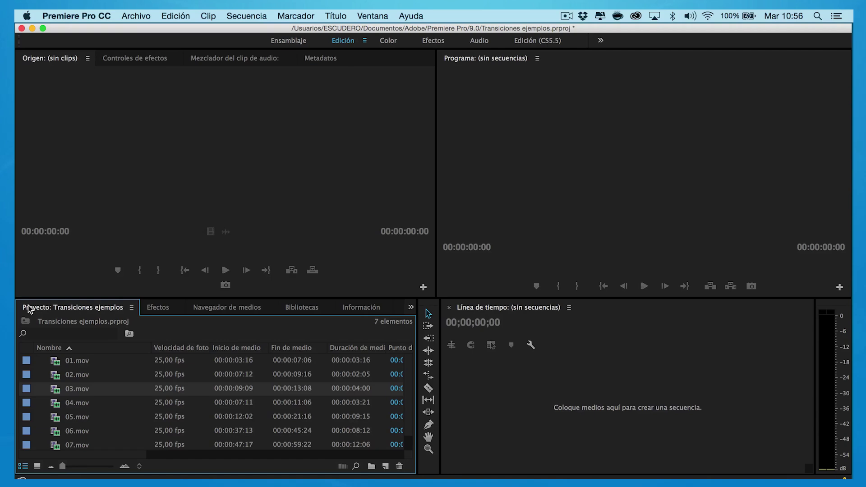
- Open 01.mov in the Source monitor and mark In and Out points spanning 00:00:02:22
left_click(70, 360)
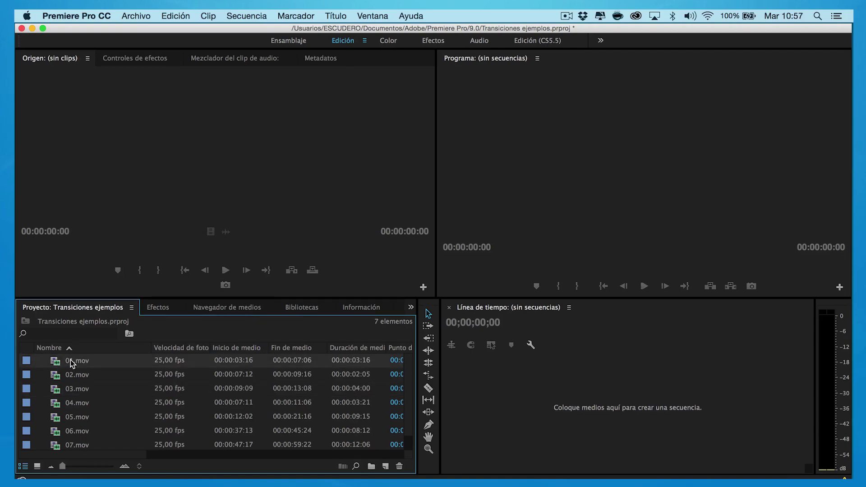
double_click(70, 360)
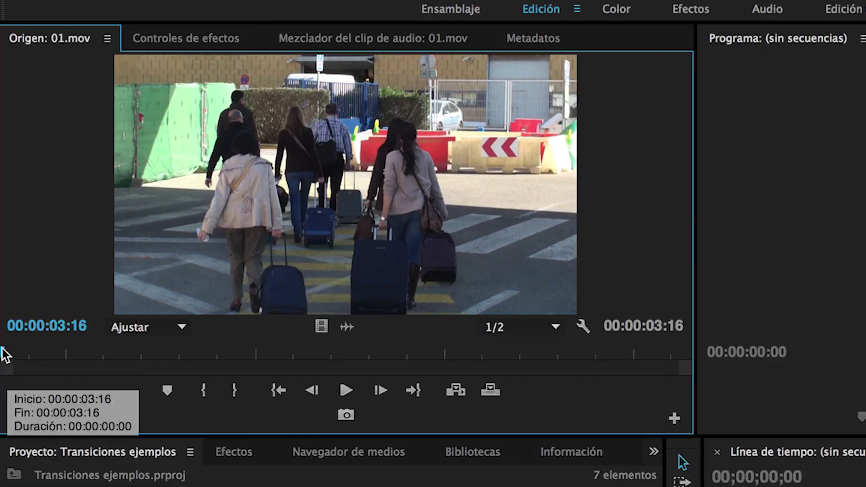
left_click_drag(5, 354, 71, 360)
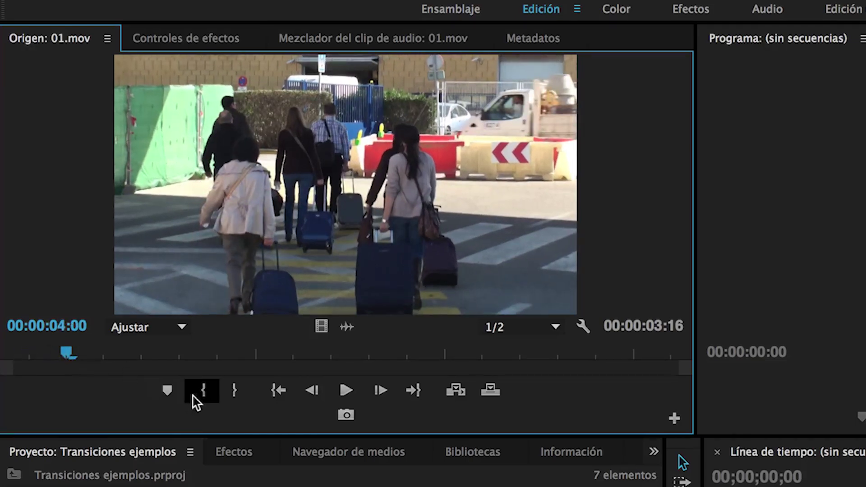
left_click(199, 396)
mouse_move(72, 351)
left_mouse_down()
mouse_move(621, 401)
mouse_move(608, 405)
left_mouse_up()
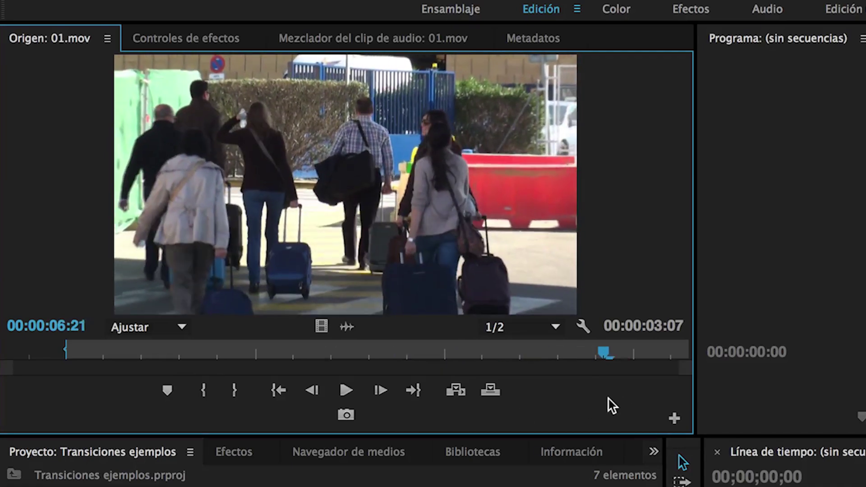
left_click(239, 388)
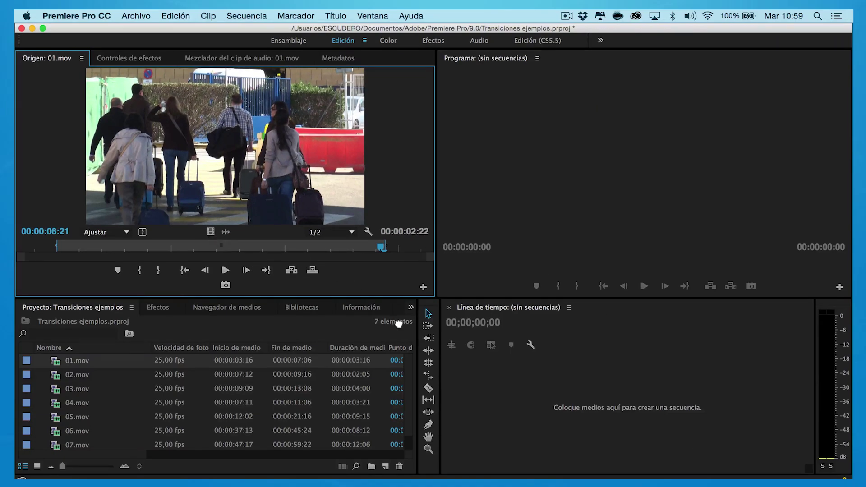
- Drop the trimmed 01.mov on the empty timeline to create sequence 01, then enlarge and zoom the timeline
left_click_drag(457, 401, 457, 399)
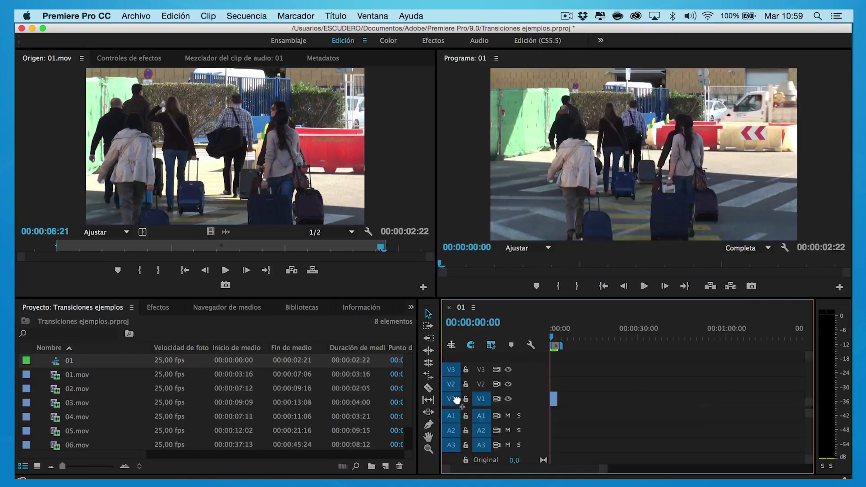
left_click_drag(440, 316, 244, 315)
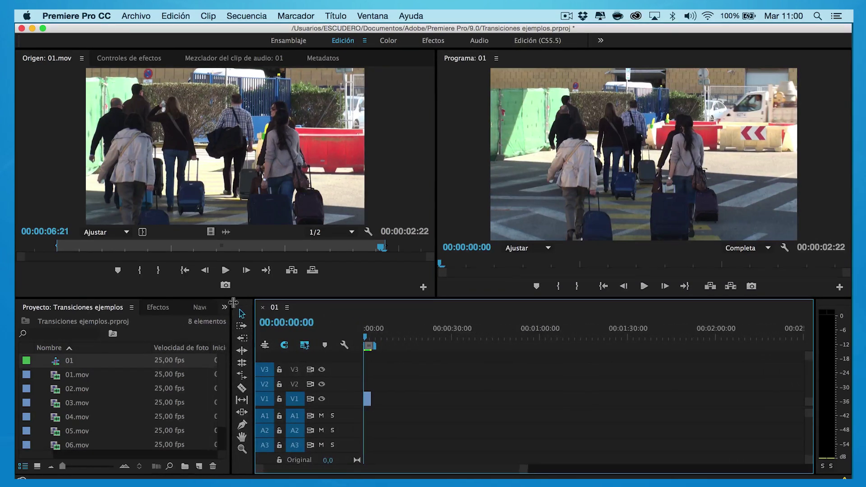
left_click_drag(225, 310, 239, 311)
scroll(526, 467, "up", 10)
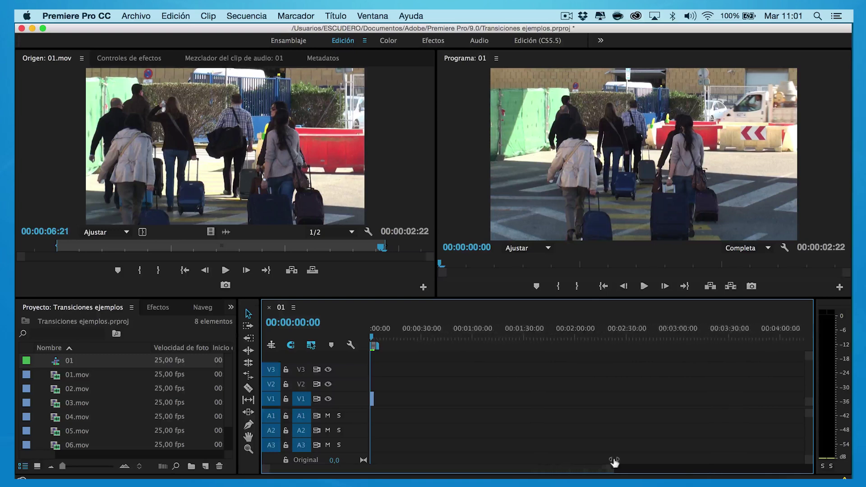
scroll(499, 468, "up", 5)
scroll(470, 467, "up", 2)
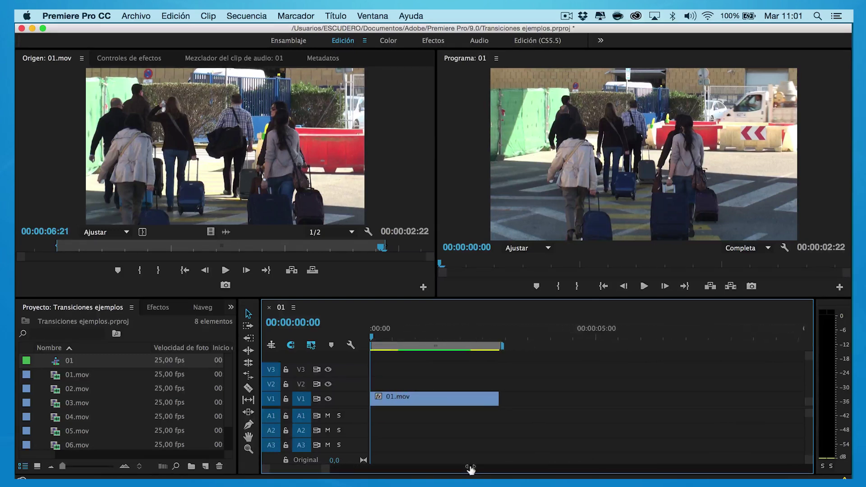
scroll(496, 471, "down", 2)
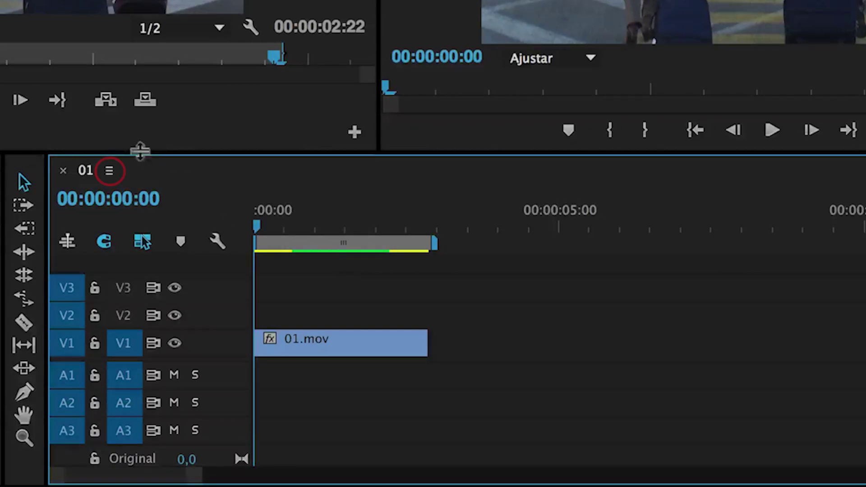
left_click(118, 176)
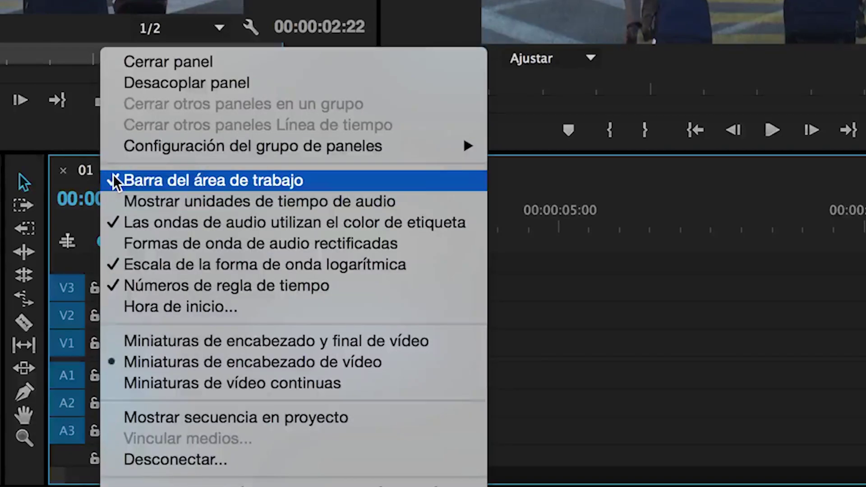
left_click(188, 188)
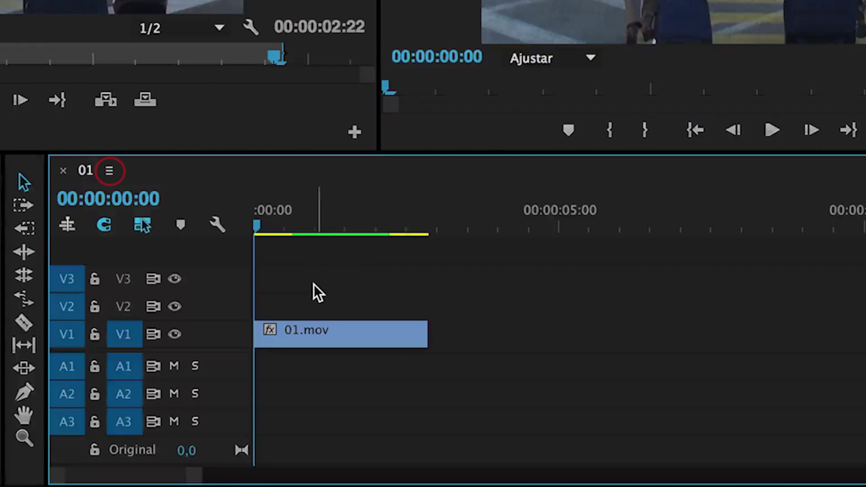
left_click(110, 174)
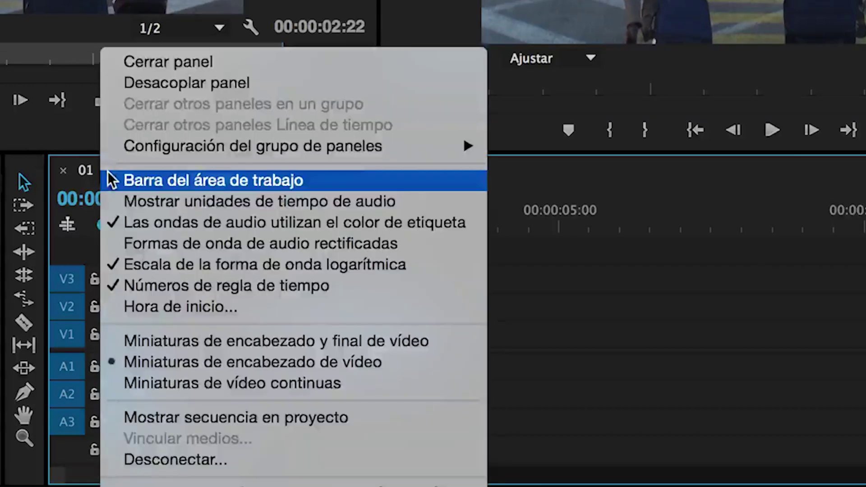
left_click(119, 186)
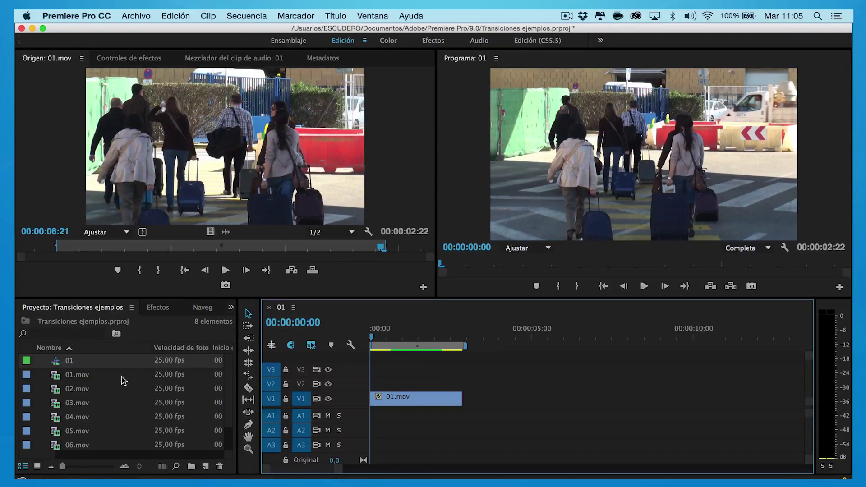
- Trim 02.mov to 00:00:01:14, overwrite it onto V1 after 01.mov, and play the sequence
double_click(60, 391)
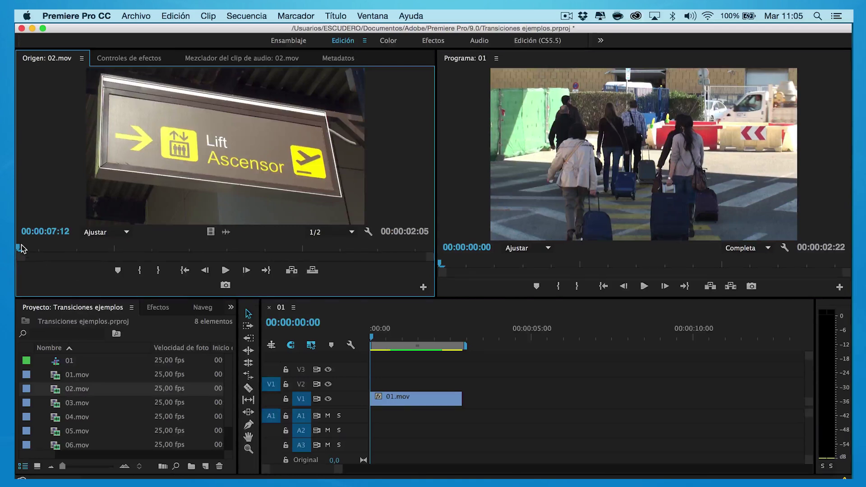
left_click_drag(32, 249, 105, 255)
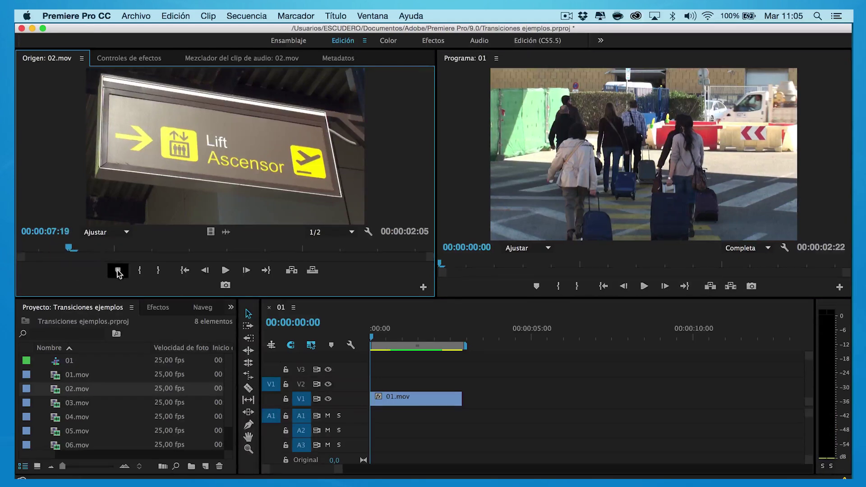
left_click(140, 270)
left_click_drag(75, 251, 357, 269)
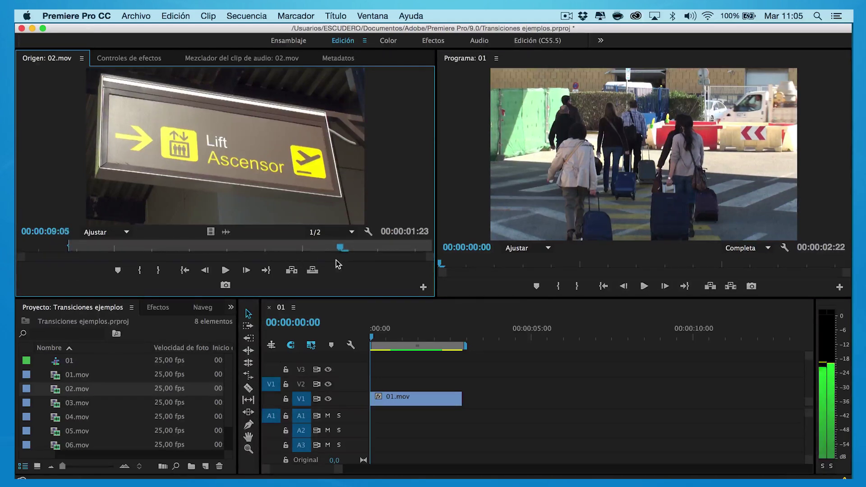
left_click(157, 271)
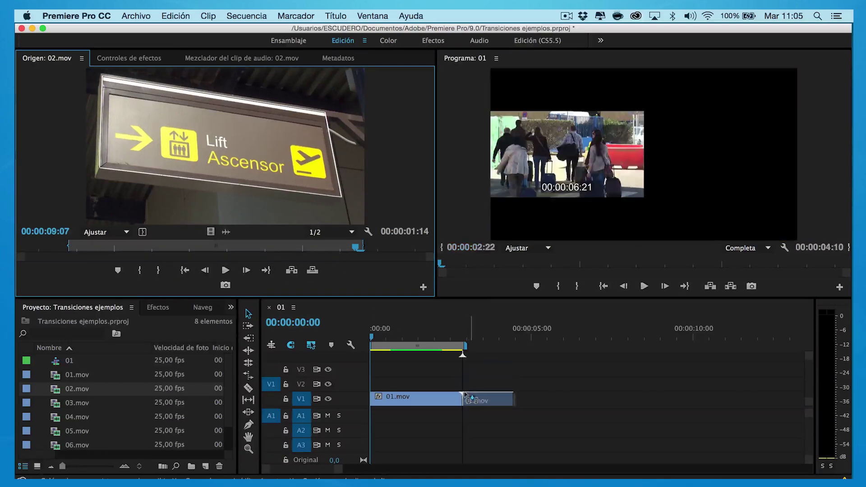
left_click_drag(311, 272, 470, 399)
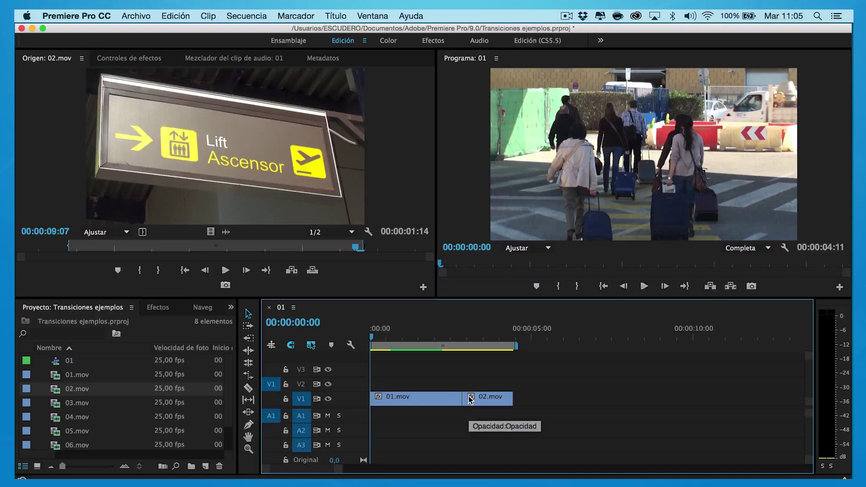
left_click(645, 286)
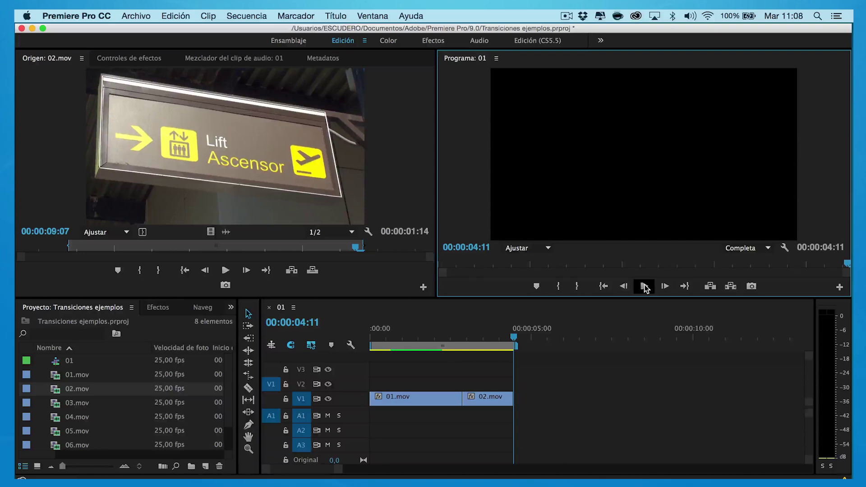
- Show the Efectos panel and expand the Transiciones de vídeo folder
left_click(163, 307)
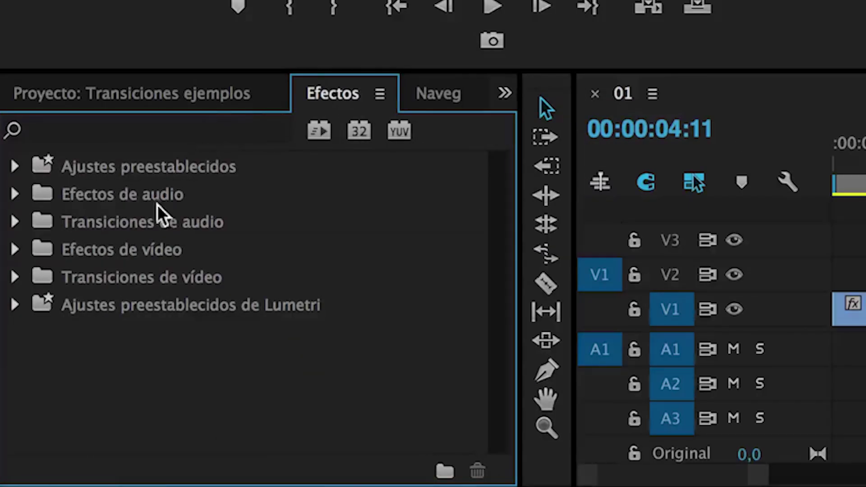
left_click(146, 283)
double_click(146, 284)
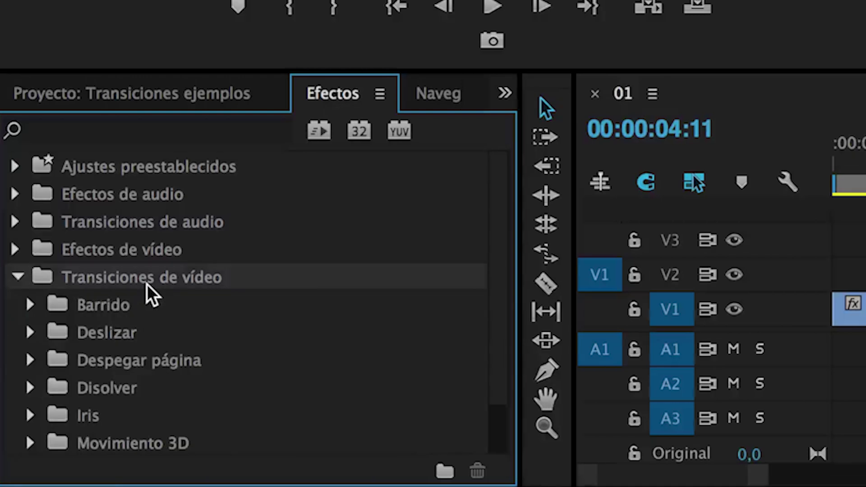
left_click(18, 277)
left_click(16, 277)
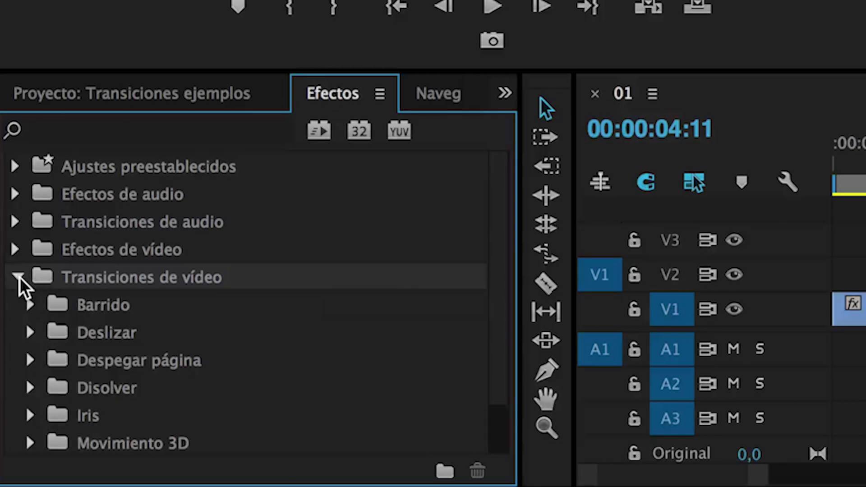
left_click_drag(505, 349, 498, 422)
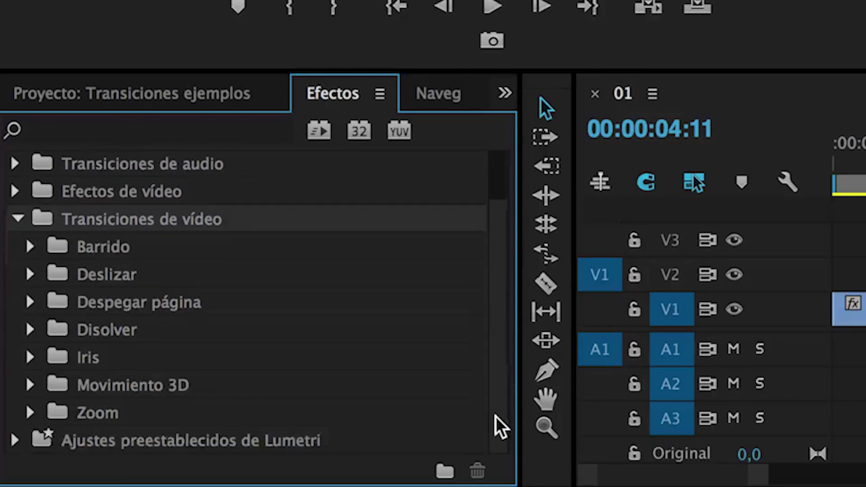
- Drag Disolución cruzada from Disolver onto the 01.mov/02.mov cut
left_click(30, 330)
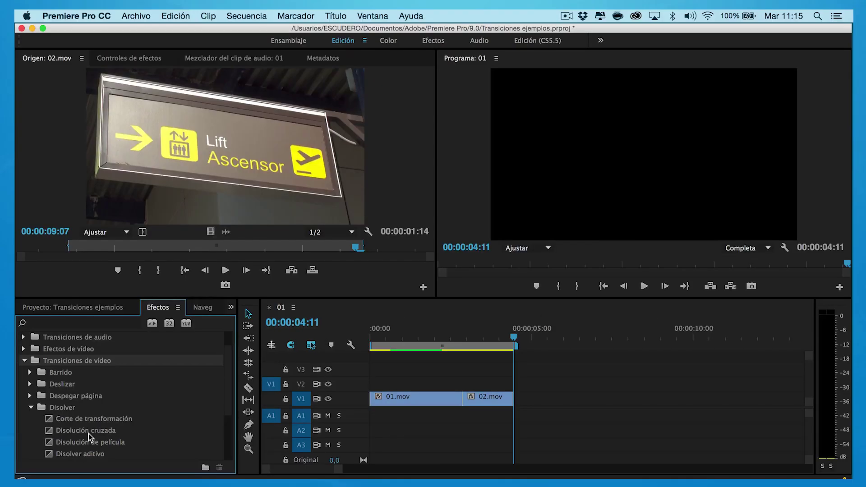
left_click(86, 431)
left_click_drag(87, 430, 407, 393)
mouse_move(278, 347)
left_mouse_down()
mouse_move(286, 354)
mouse_move(216, 351)
mouse_move(433, 356)
left_mouse_up()
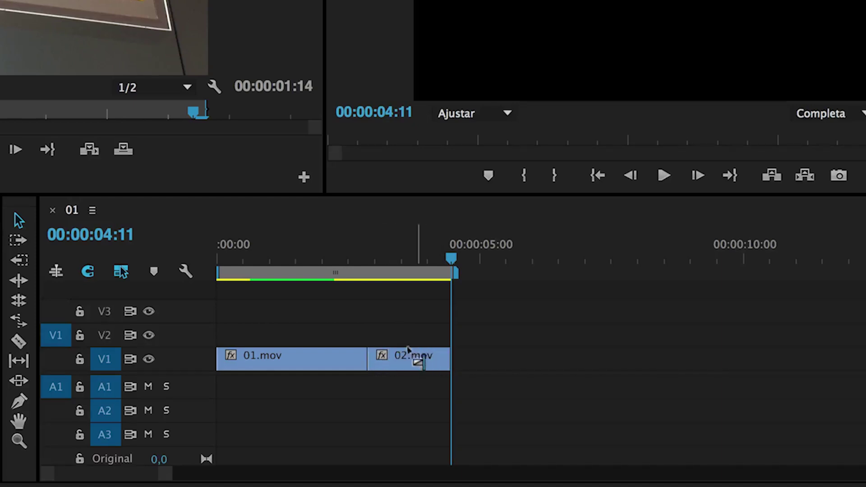
left_click_drag(433, 356, 364, 351)
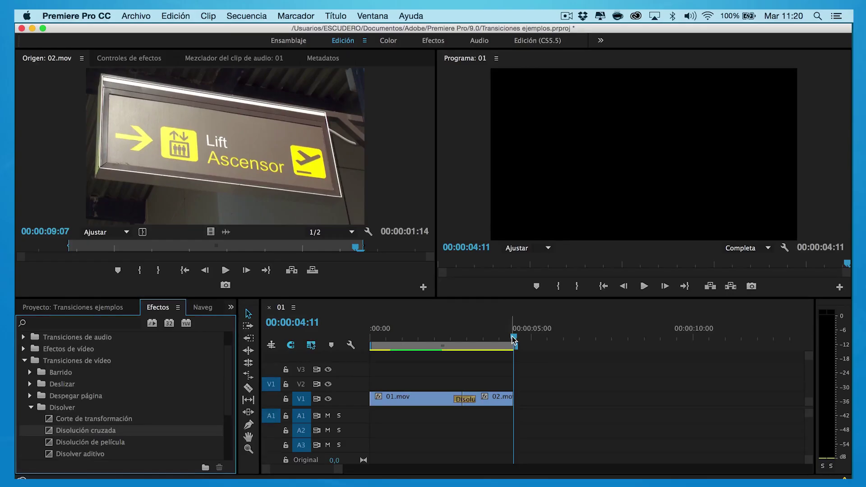
left_click_drag(496, 336, 348, 349)
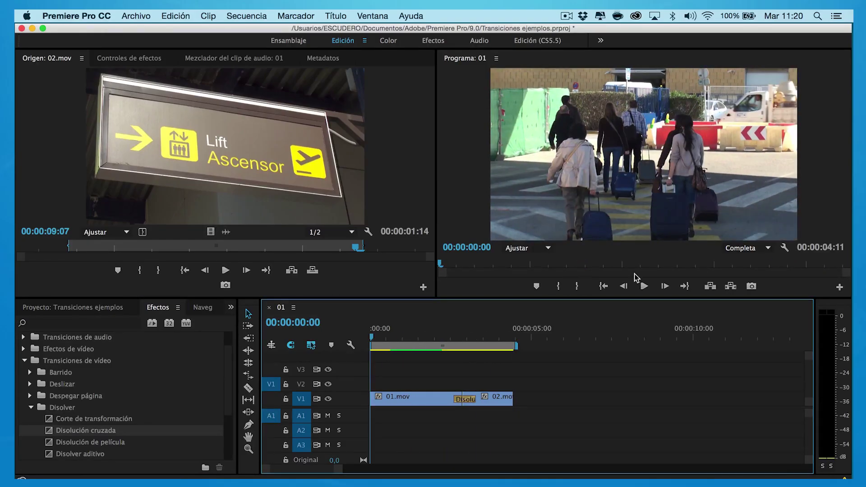
left_click(643, 287)
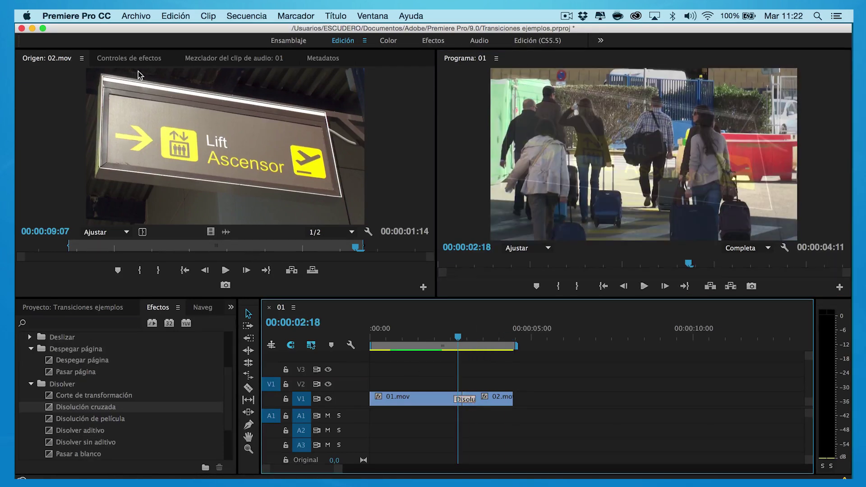
- Open the cross dissolve's settings, set its duration to 20 frames, and play it
left_click(131, 58)
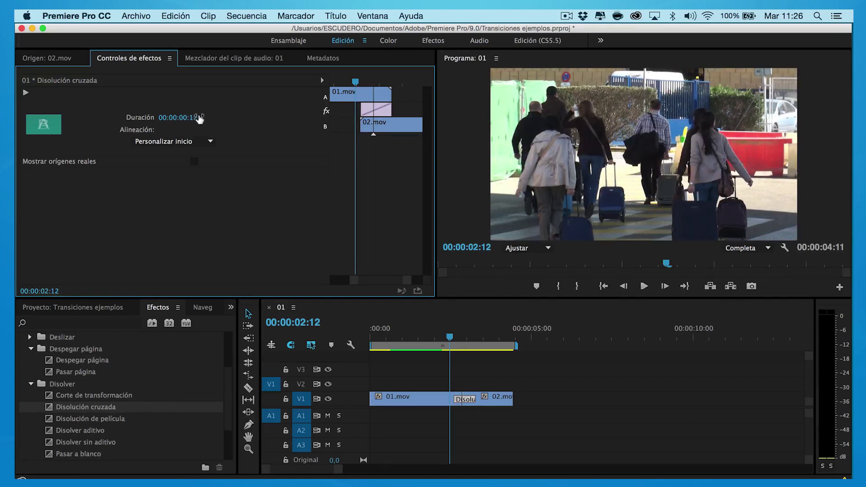
left_click(197, 118)
left_click(201, 117)
type("20")
key("Return")
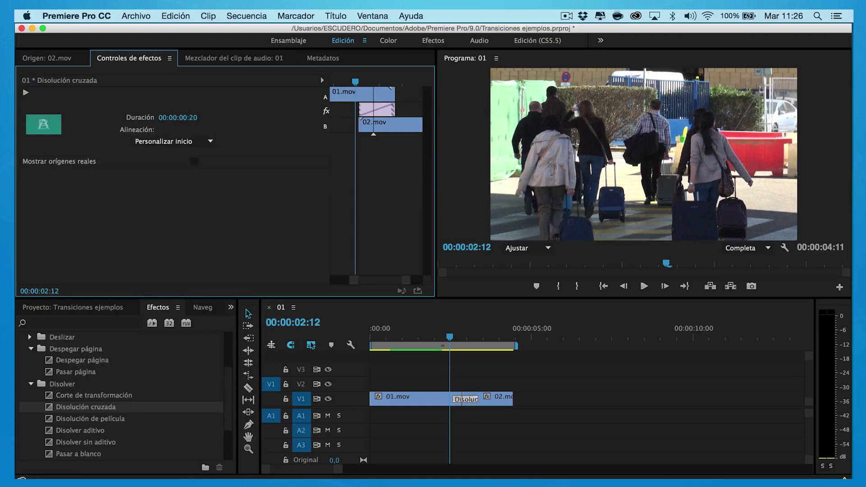
key("space")
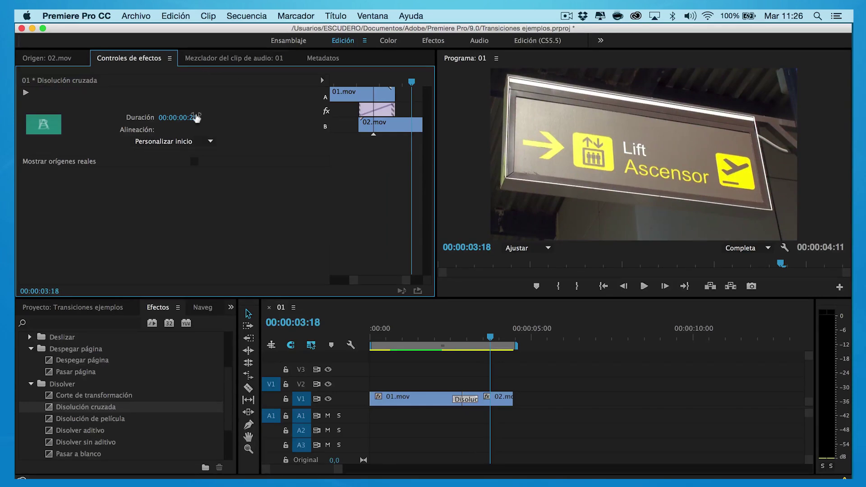
- Shorten the dissolve to 10 frames, preview it, then set the duration to 17 frames
left_click(198, 117)
type("10")
key("Return")
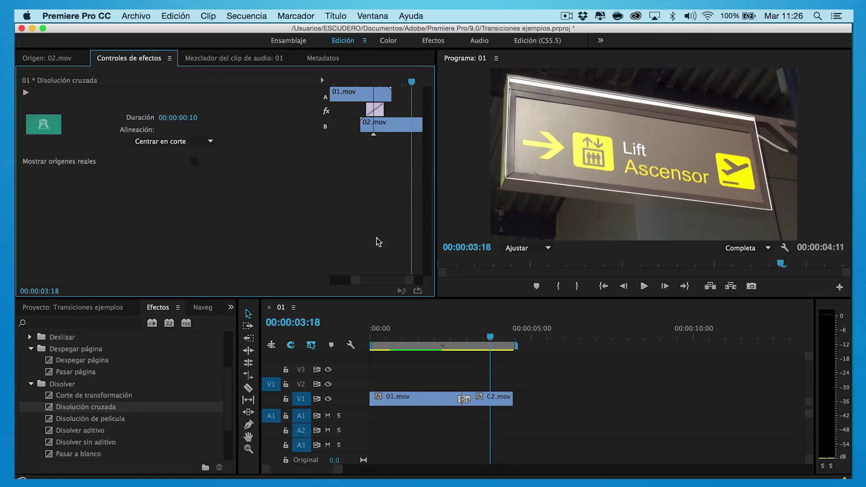
left_click(447, 326)
key("space")
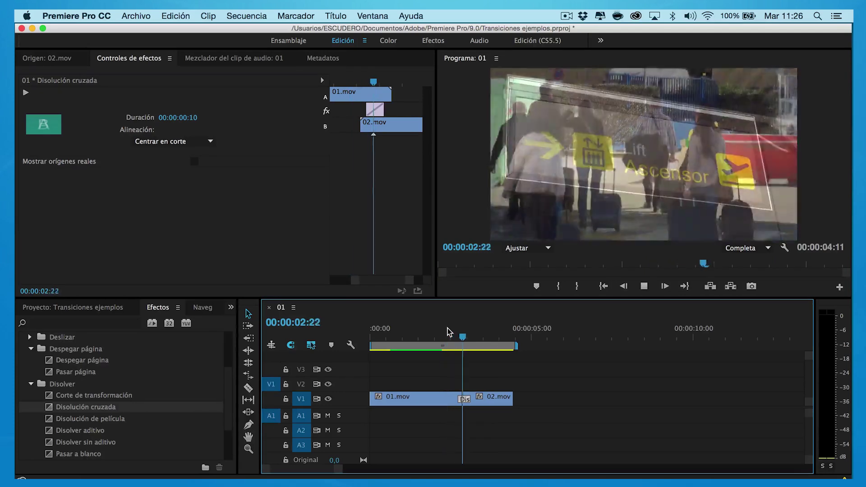
key("space")
left_click(205, 118)
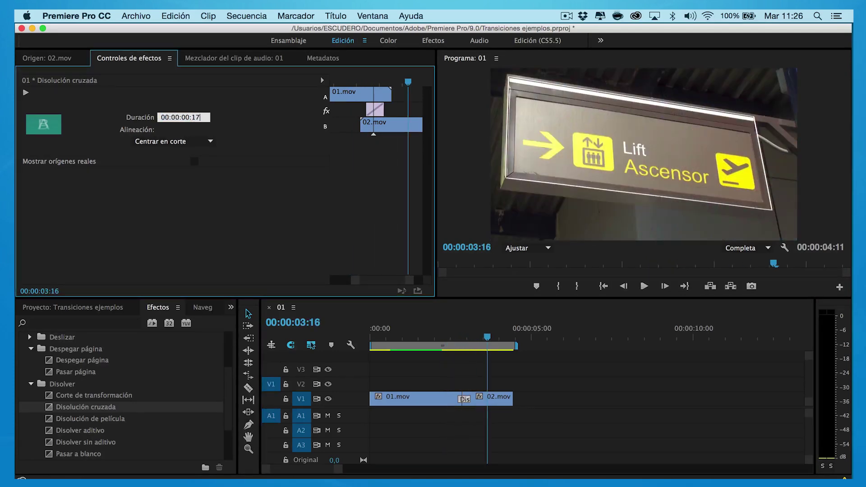
key("Return")
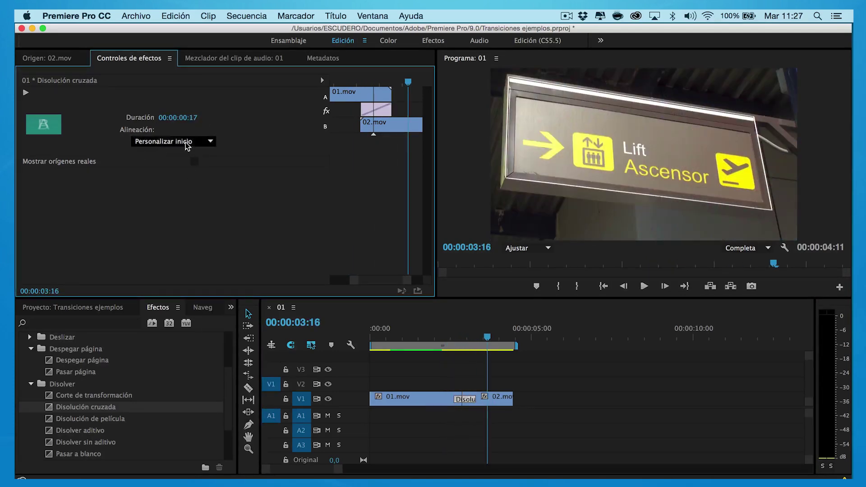
- Try centre, start-at-cut and end-at-cut alignments, settle on Centrar en corte, and scrub the preview
left_click(185, 142)
left_click(205, 153)
left_click(206, 143)
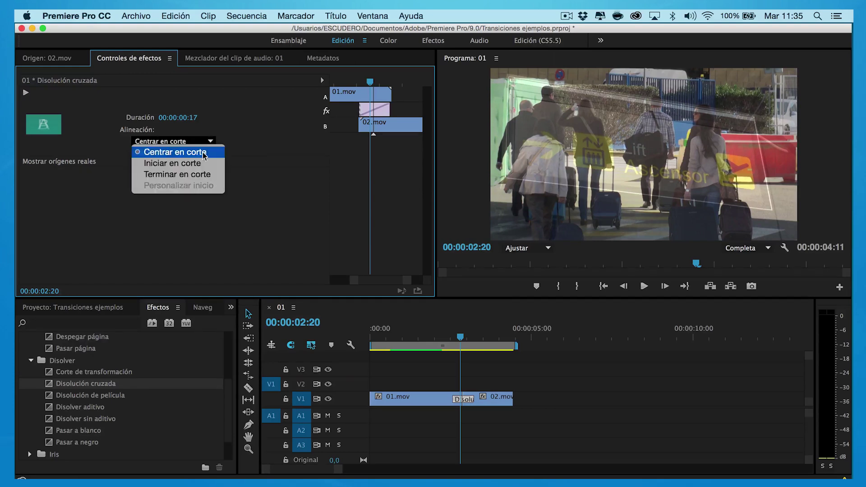
left_click(196, 166)
left_click(210, 142)
left_click(200, 171)
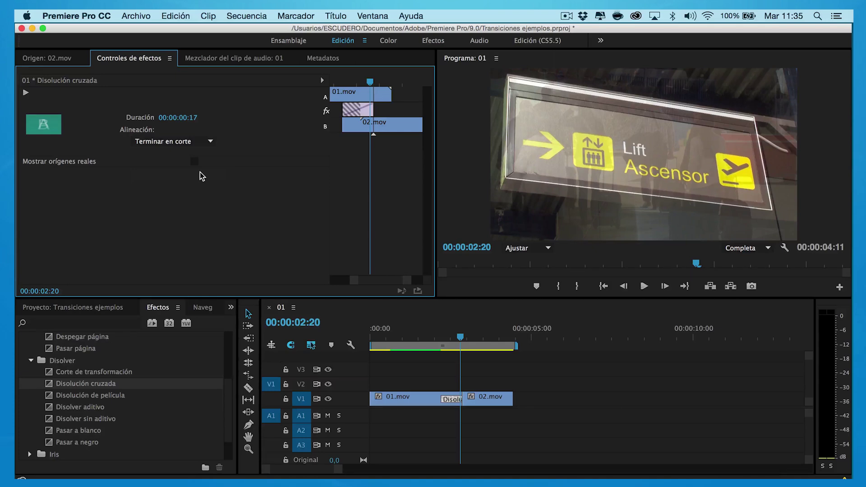
left_click(210, 142)
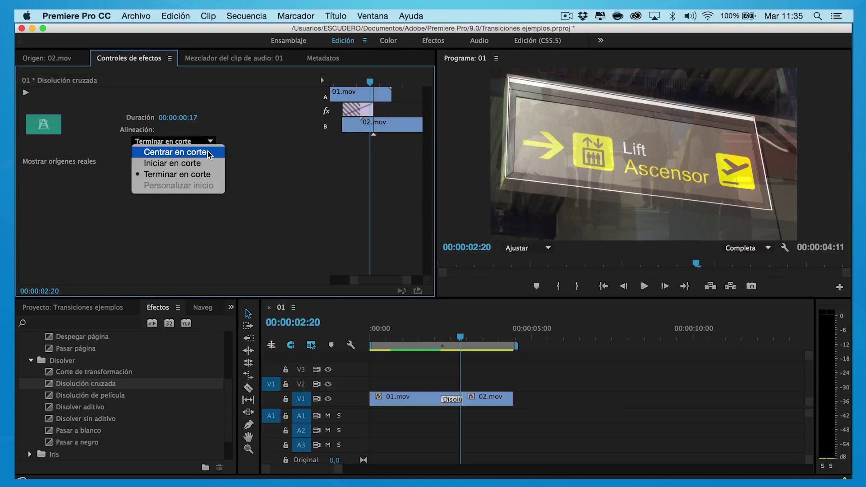
left_click(207, 153)
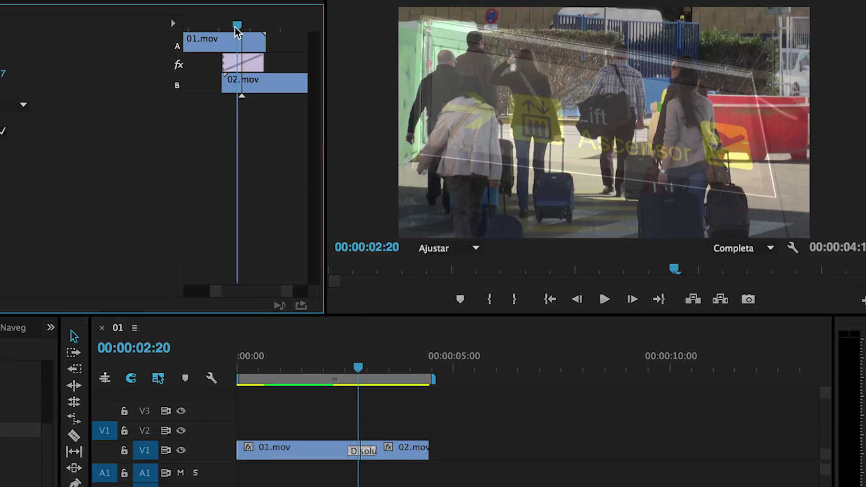
mouse_move(238, 27)
left_mouse_down()
mouse_move(194, 37)
mouse_move(242, 27)
left_mouse_up()
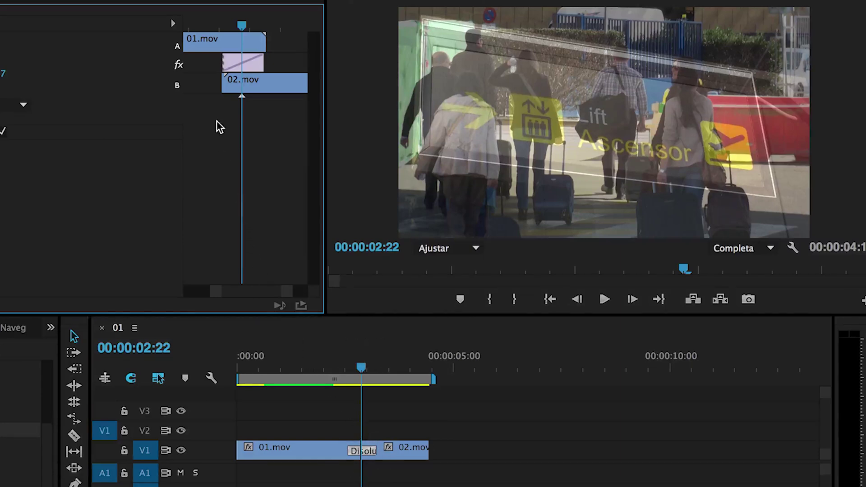
left_click_drag(240, 27, 271, 32)
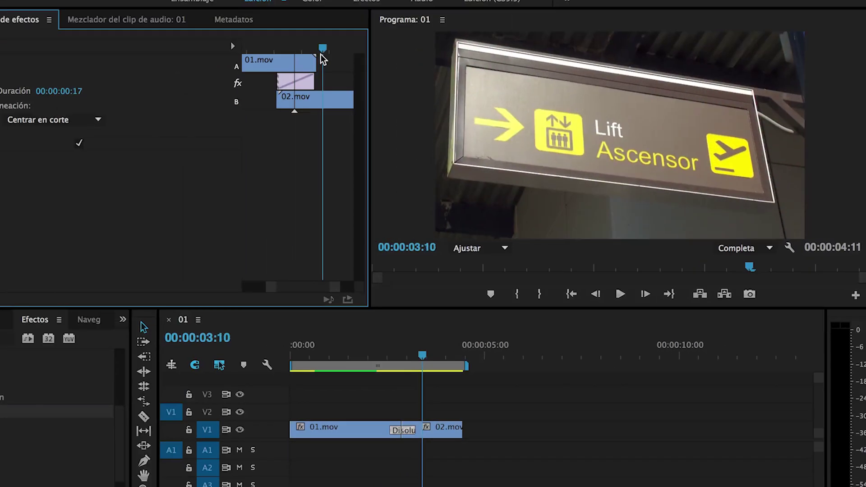
left_click_drag(321, 54, 328, 54)
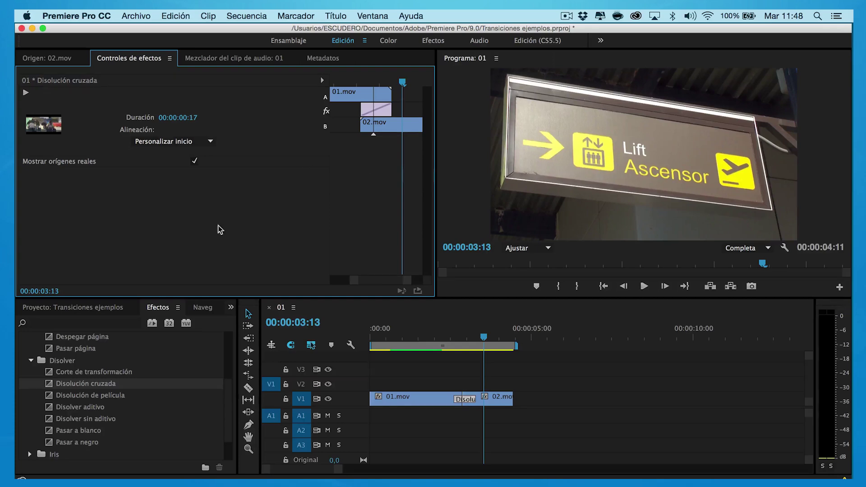
- Drop Pasar a negro onto the 01.mov/02.mov transition, preview it, and select it
left_click(71, 444)
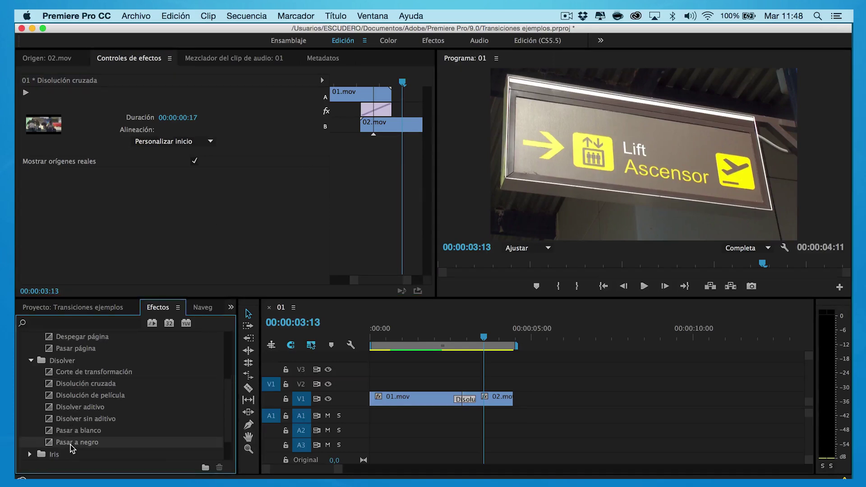
left_click_drag(96, 436, 460, 407)
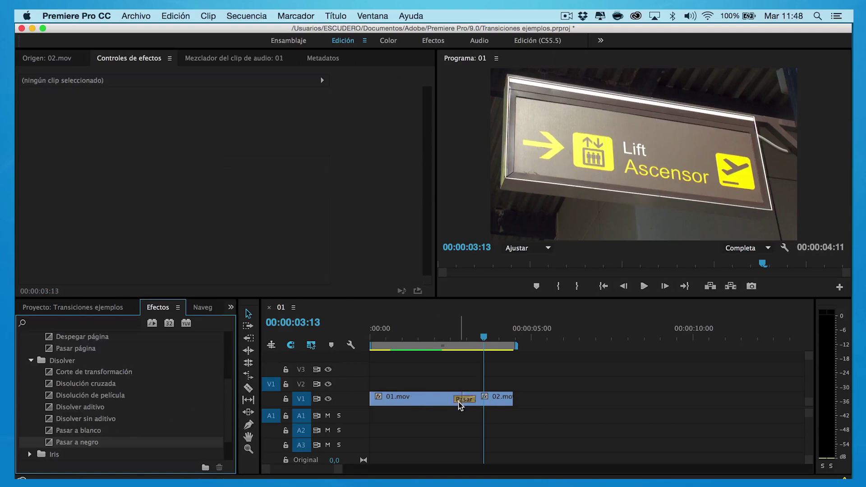
mouse_move(487, 339)
left_mouse_down()
mouse_move(435, 340)
mouse_move(363, 367)
left_mouse_up()
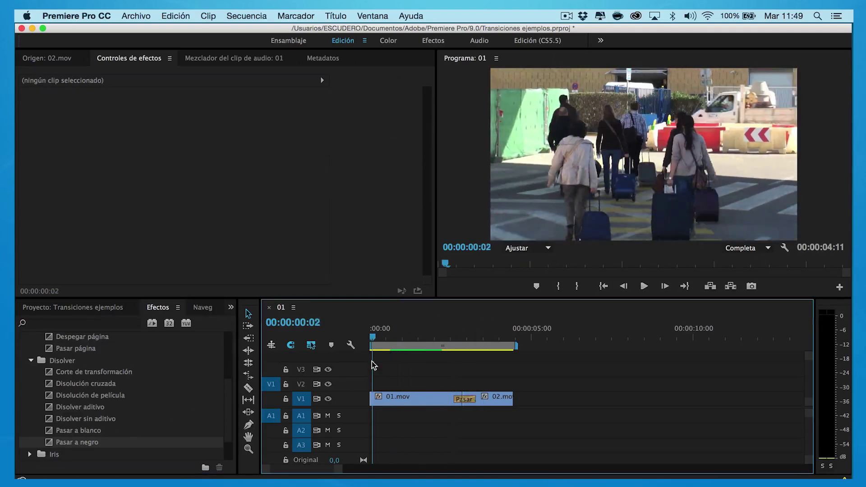
left_click(643, 287)
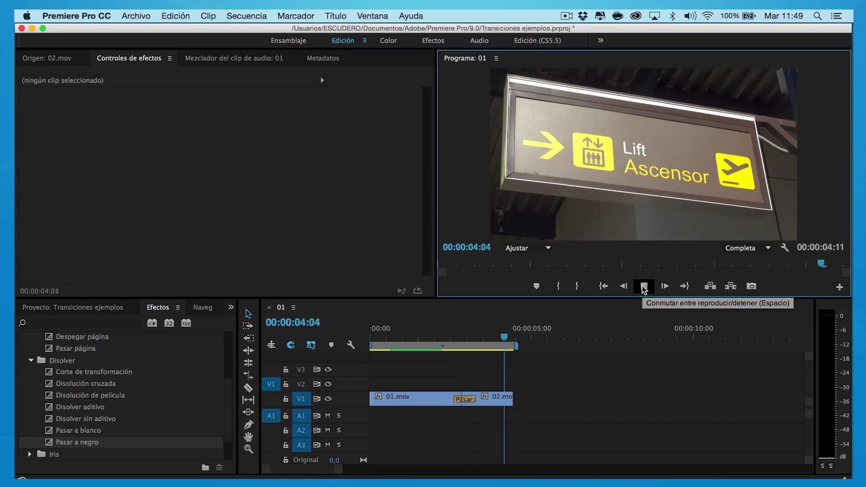
left_click(470, 400)
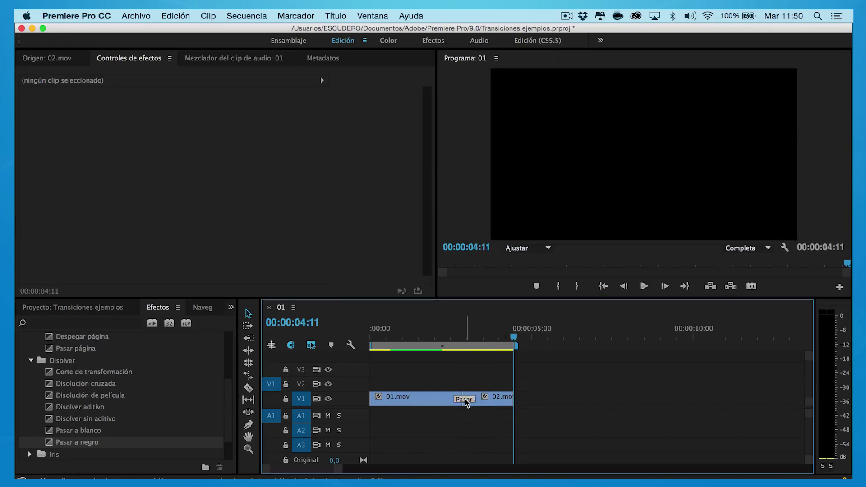
- Set the dip to black's start to 40 and end to 66,5, then play the sequence
left_click_drag(426, 225, 432, 269)
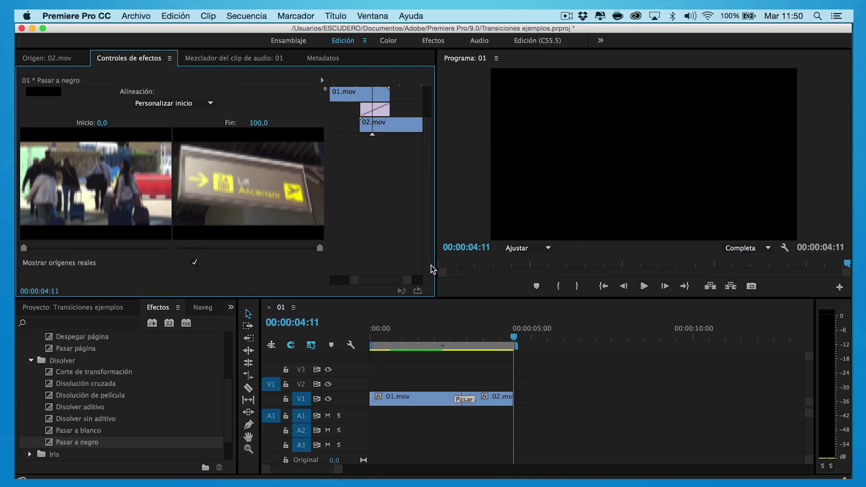
left_click_drag(31, 248, 82, 248)
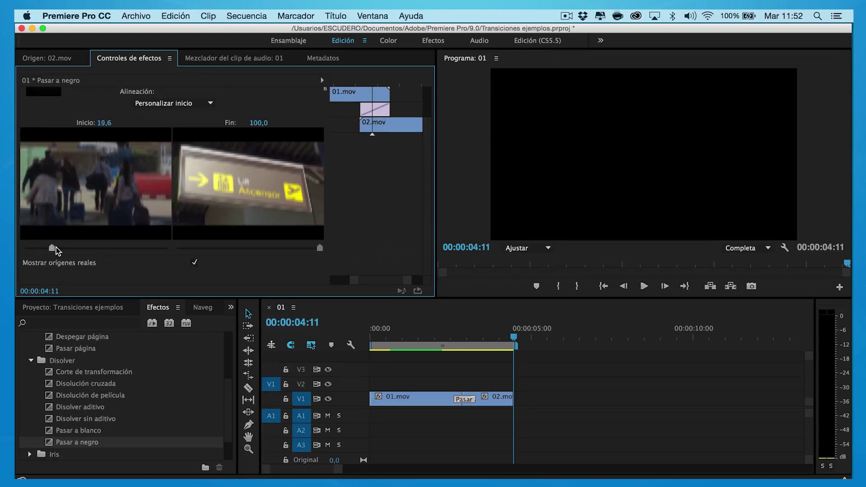
left_click_drag(320, 248, 272, 248)
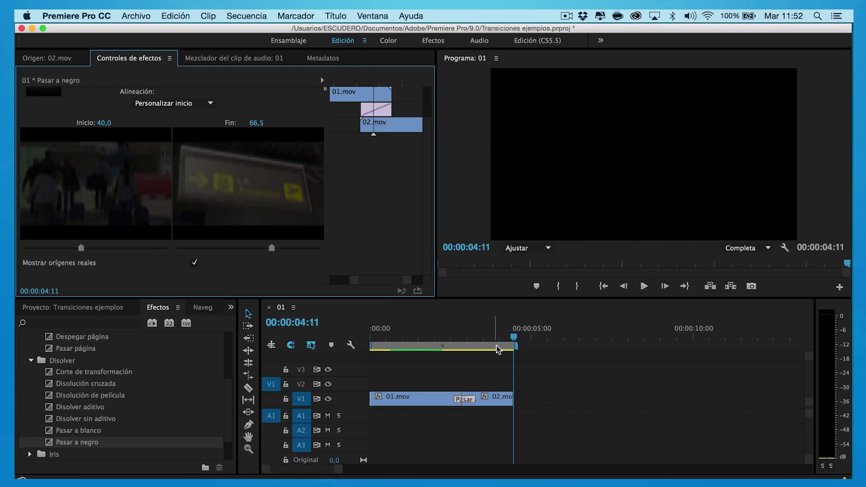
left_click_drag(513, 338, 358, 344)
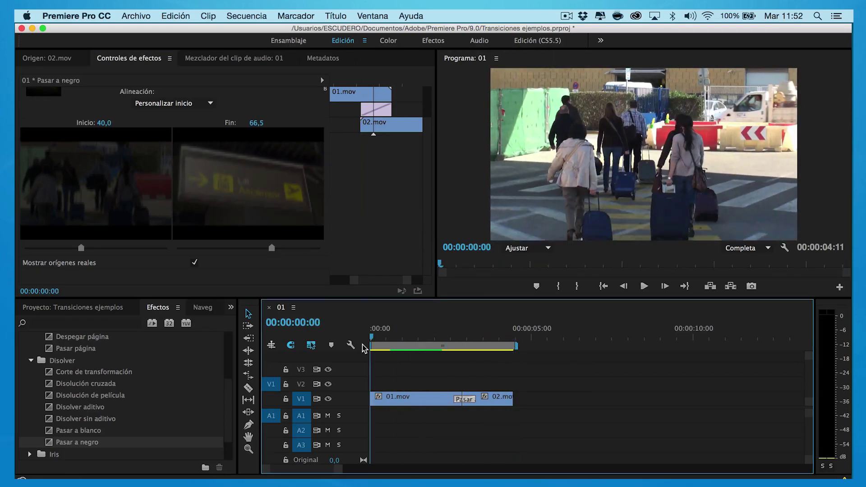
left_click(644, 288)
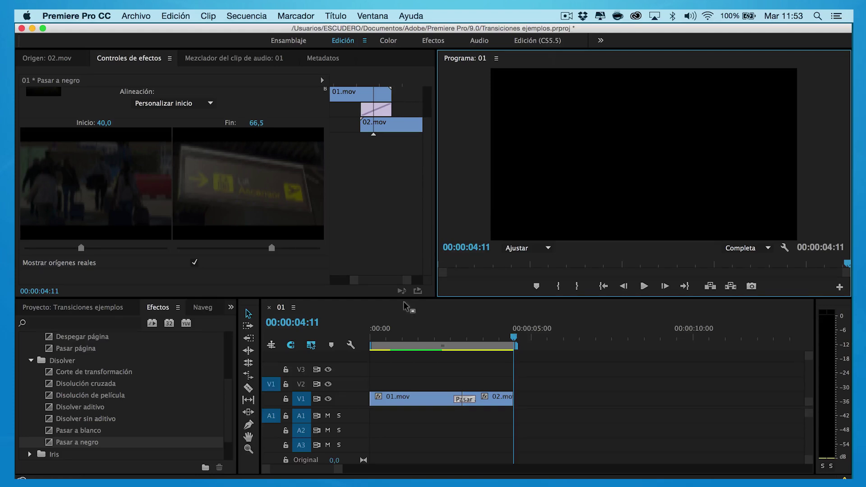
- Reset the start to 0 and end to 100, delete the Pasar a negro transition, and replay
left_click_drag(81, 247, 23, 248)
left_click(269, 249)
left_click_drag(269, 248, 319, 249)
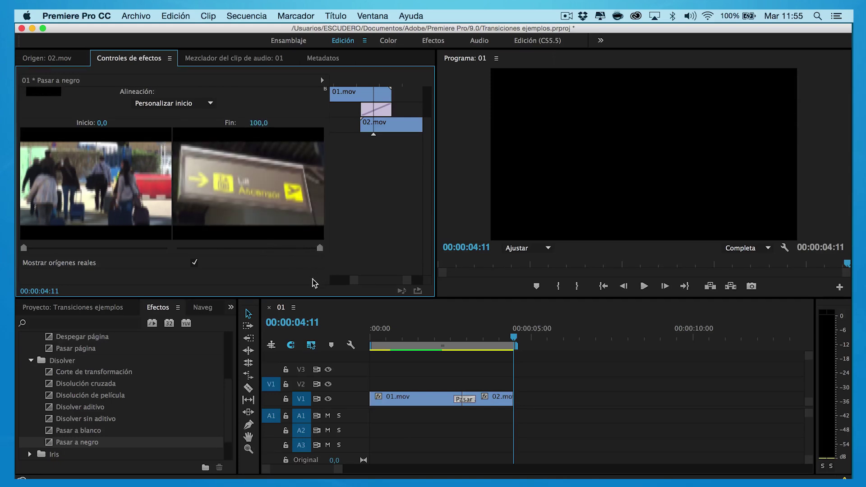
left_click(467, 401)
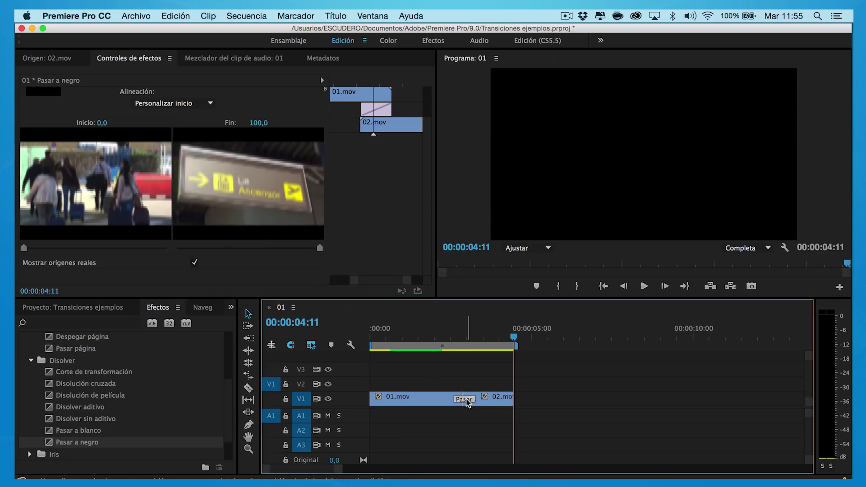
key("Delete")
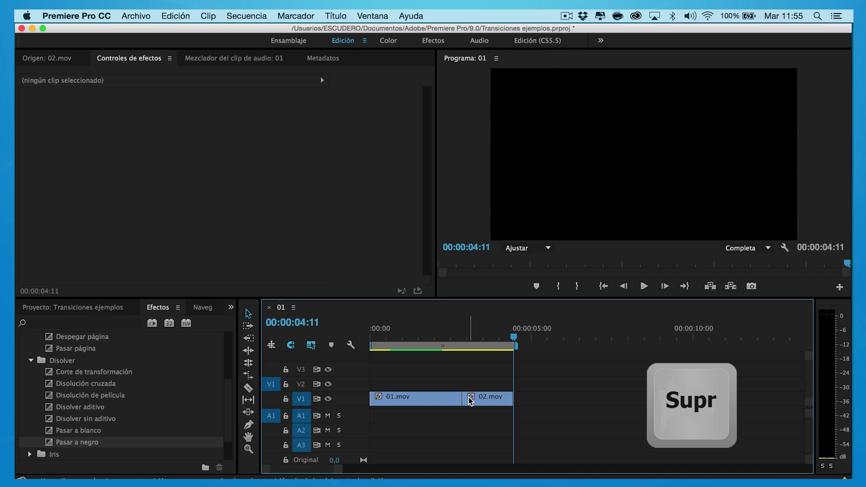
left_click(644, 286)
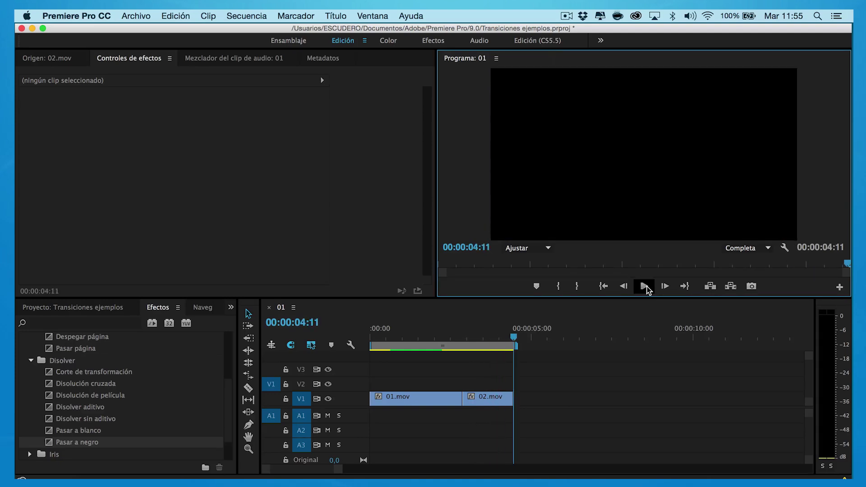
- Place 03.mov, 04.mov and 05.mov in order on V1 after 02.mov
left_click(108, 309)
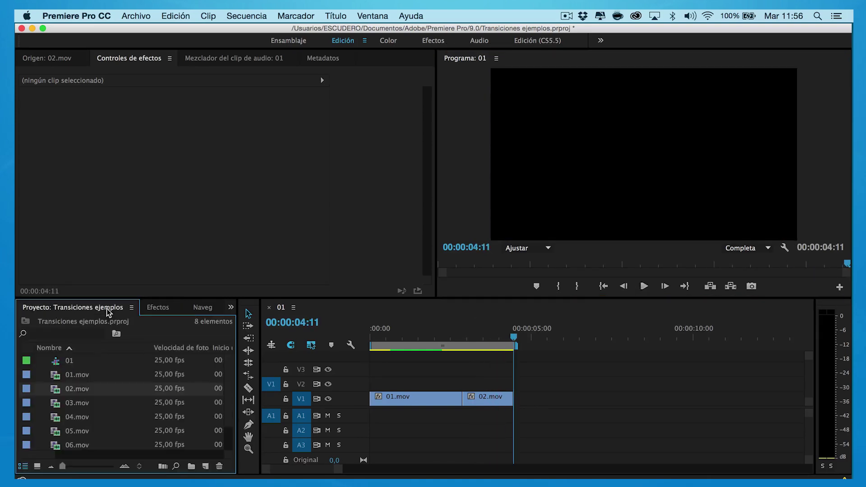
double_click(72, 403)
left_click_drag(73, 402, 515, 399)
double_click(72, 417)
left_click_drag(72, 417, 628, 408)
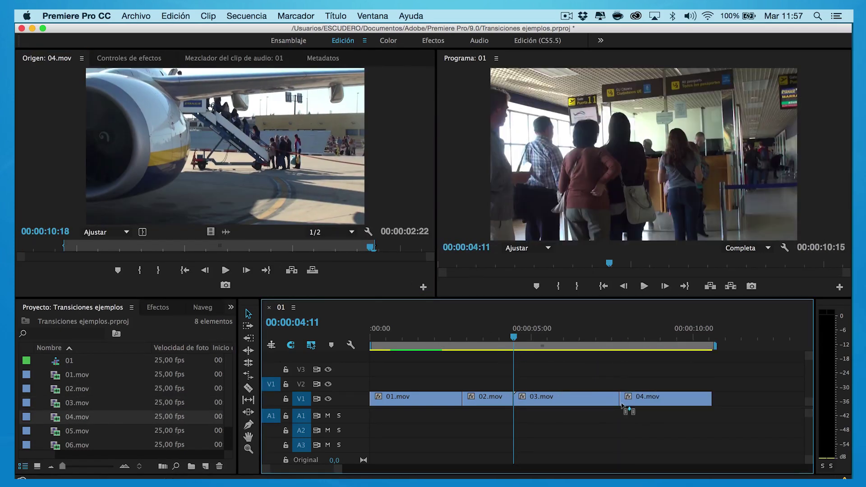
scroll(627, 408, "right", 5)
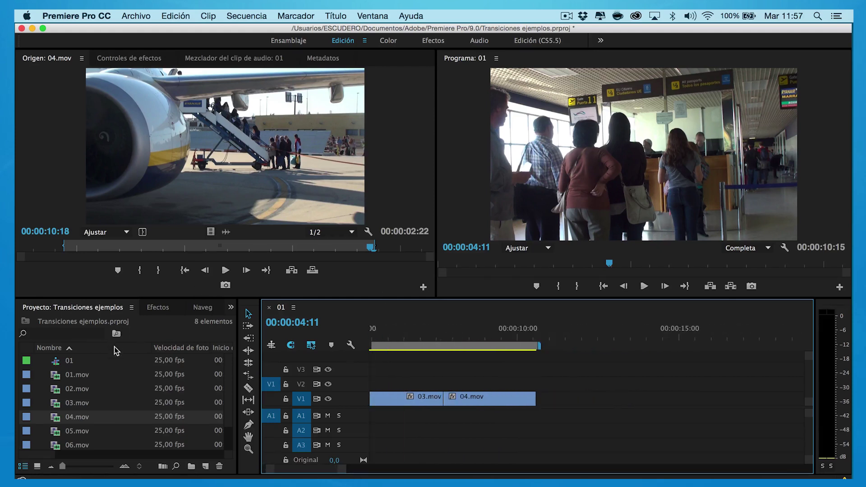
double_click(72, 431)
left_click_drag(72, 431, 565, 400)
scroll(565, 400, "right", 8)
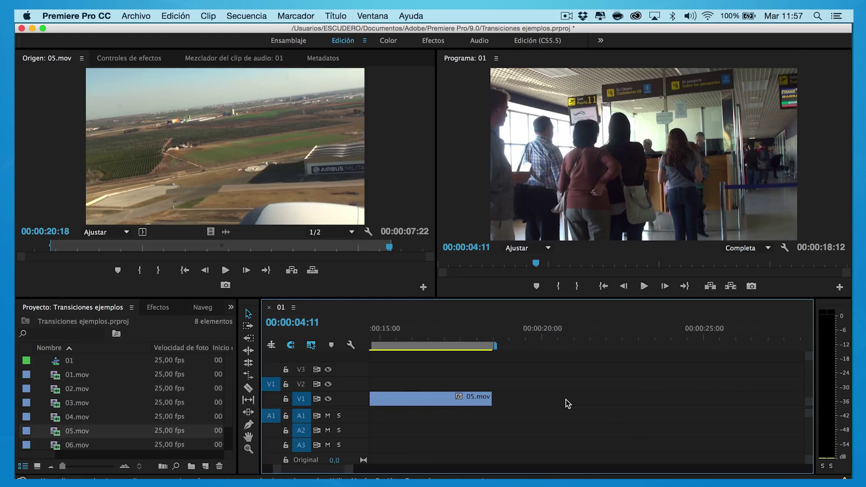
- Add 06.mov and 07.mov to the end of V1 and return the playhead to the start
double_click(77, 445)
mouse_move(211, 232)
left_mouse_down()
mouse_move(499, 403)
mouse_move(521, 393)
left_mouse_up()
scroll(521, 394, "right", 2)
scroll(521, 393, "right", 2)
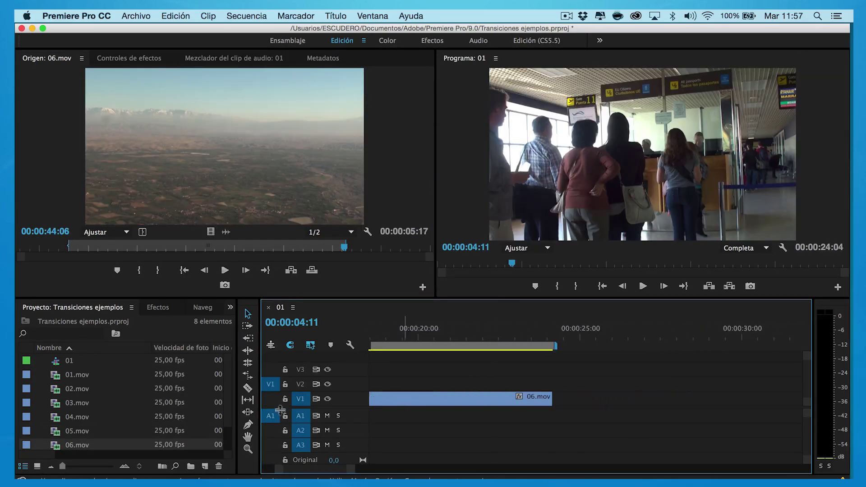
scroll(147, 421, "down", 2)
double_click(59, 433)
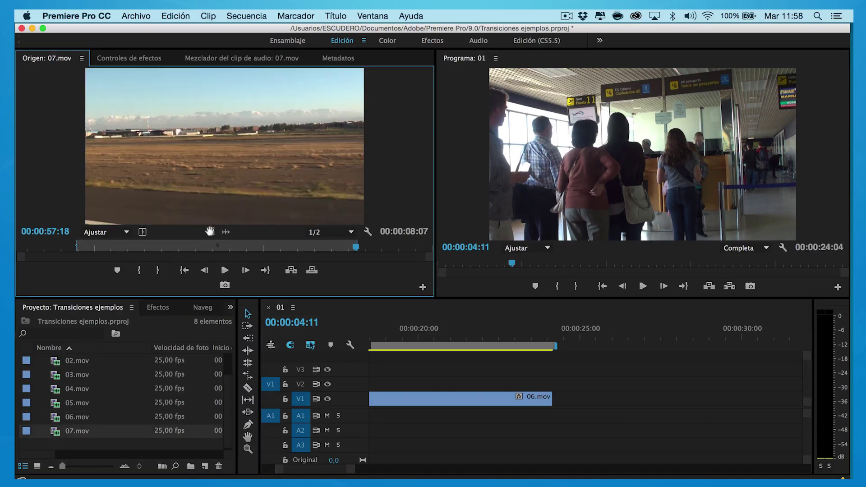
left_click_drag(528, 306, 559, 402)
left_click_drag(553, 406, 552, 406)
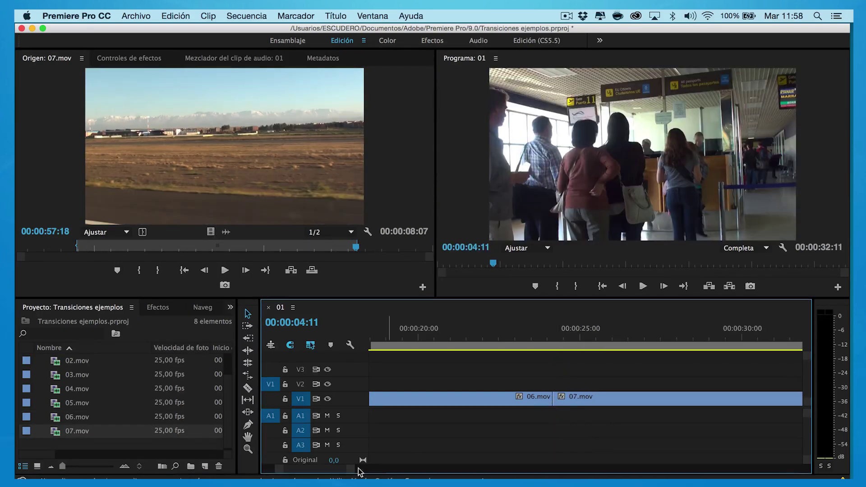
left_click_drag(349, 468, 407, 464)
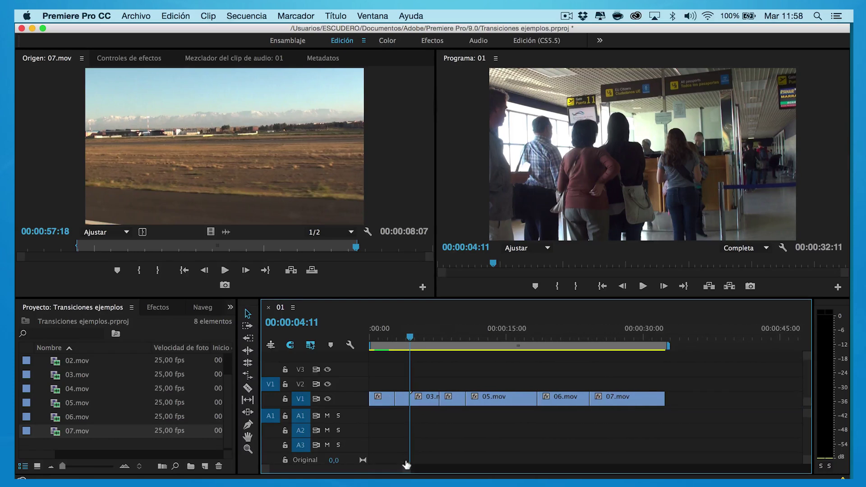
left_click_drag(420, 339, 367, 343)
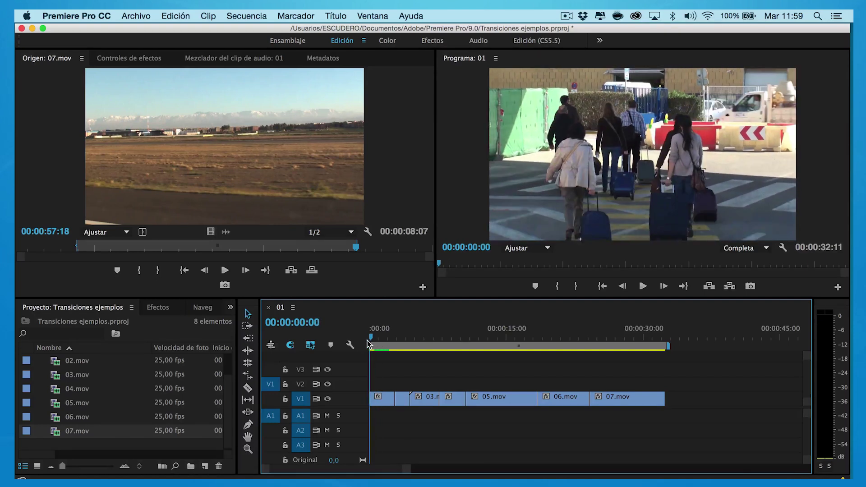
- Put Pasar a negro at the start of 01.mov so the sequence fades in from black, and preview it
left_click(169, 305)
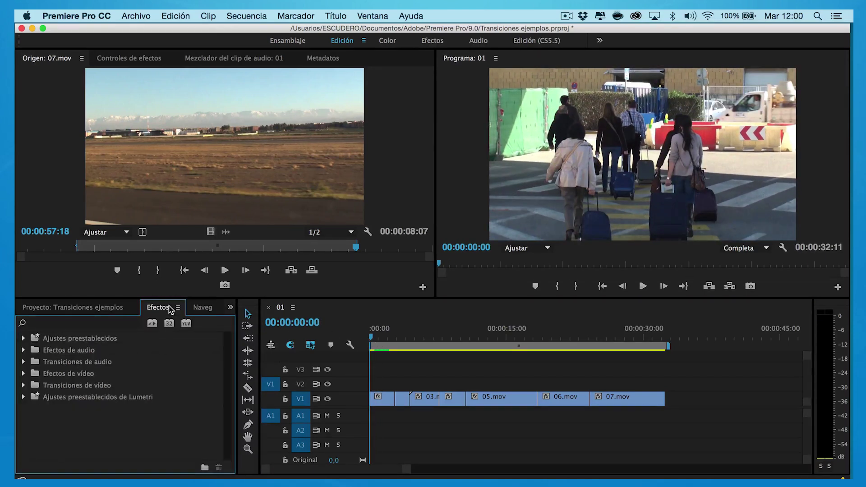
left_click(23, 386)
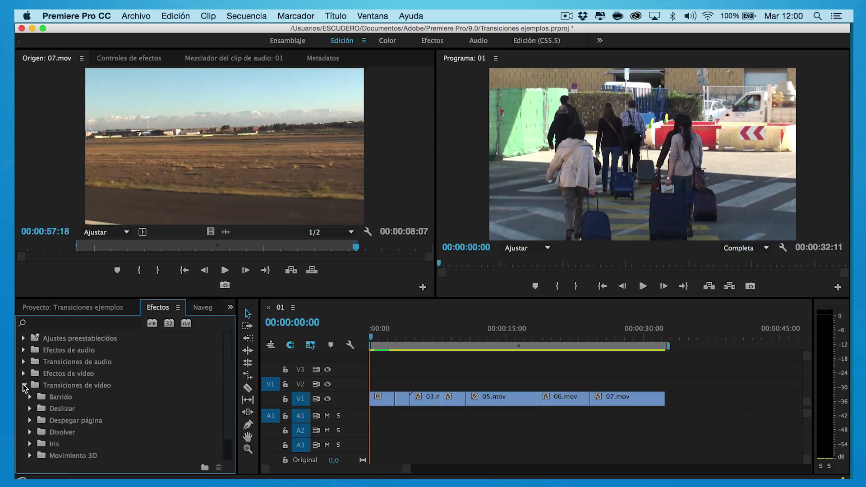
left_click(30, 432)
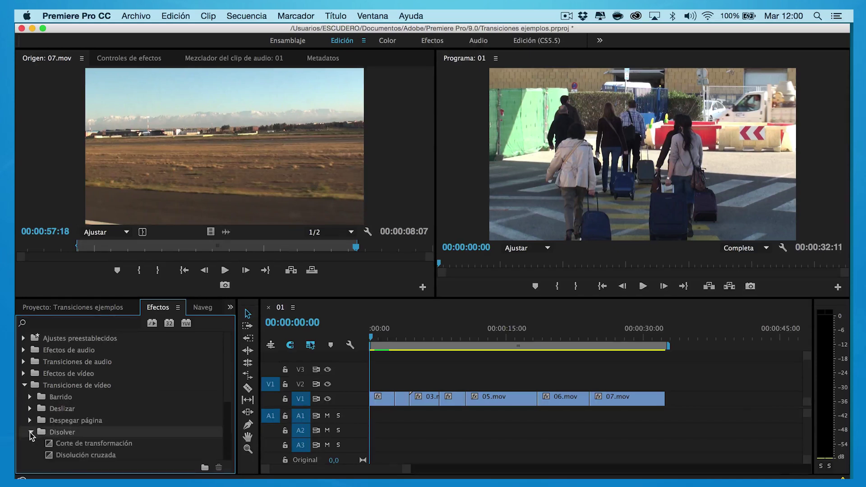
scroll(227, 431, "down", 5)
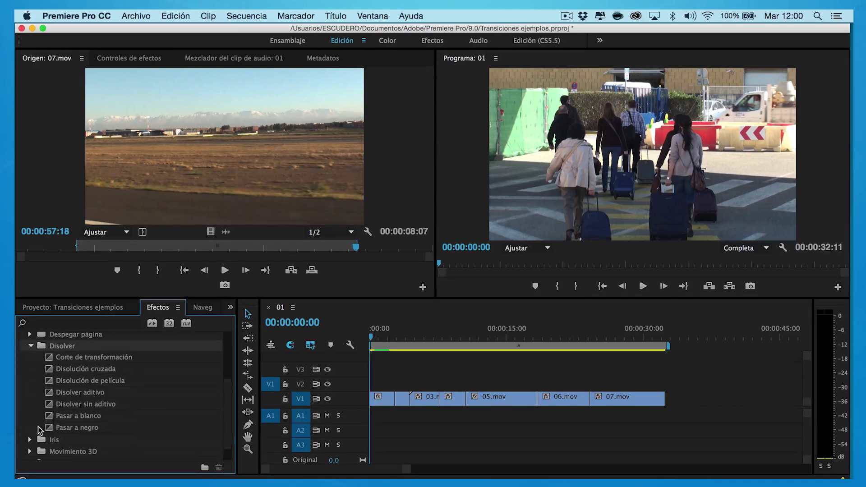
left_click_drag(50, 428, 372, 399)
left_click(642, 288)
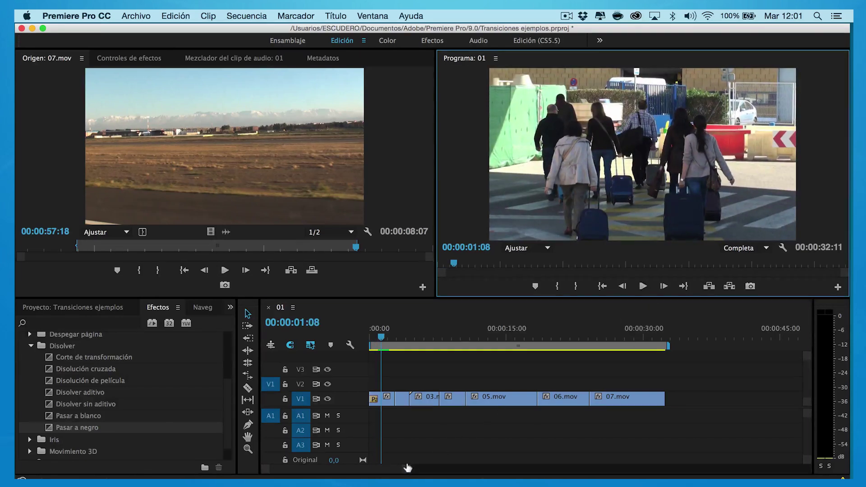
left_click_drag(408, 467, 380, 469)
left_click_drag(426, 342, 466, 355)
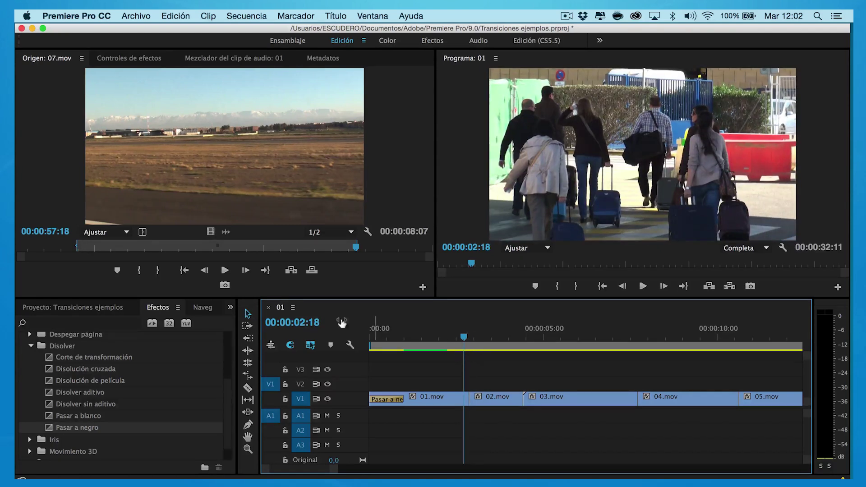
- Place the Deslizar slide transition on the 01.mov/02.mov cut
left_click(31, 346)
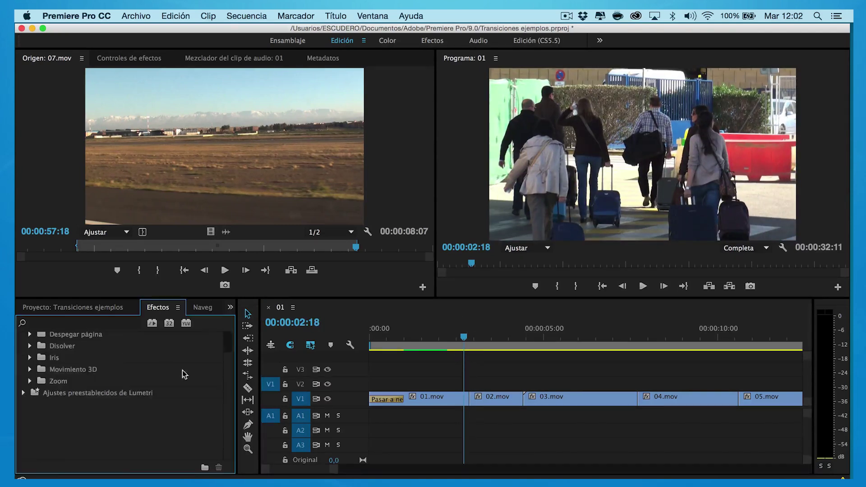
scroll(230, 381, "up", 3)
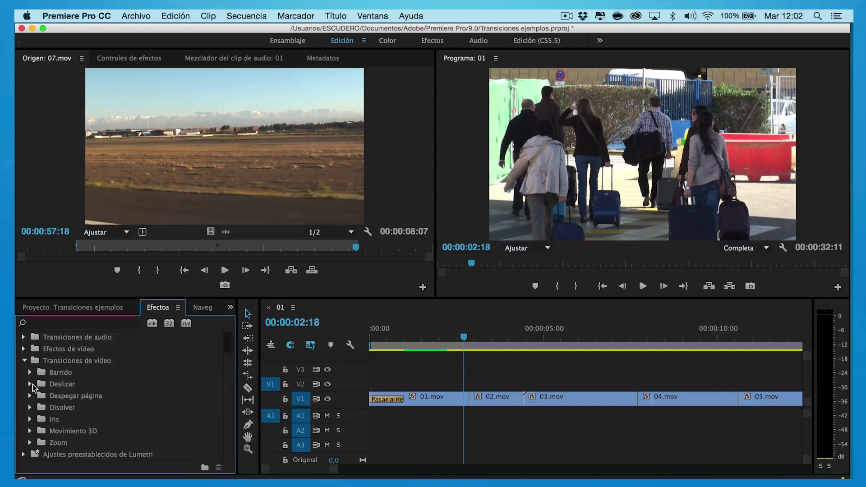
left_click(30, 384)
left_click_drag(66, 394, 466, 399)
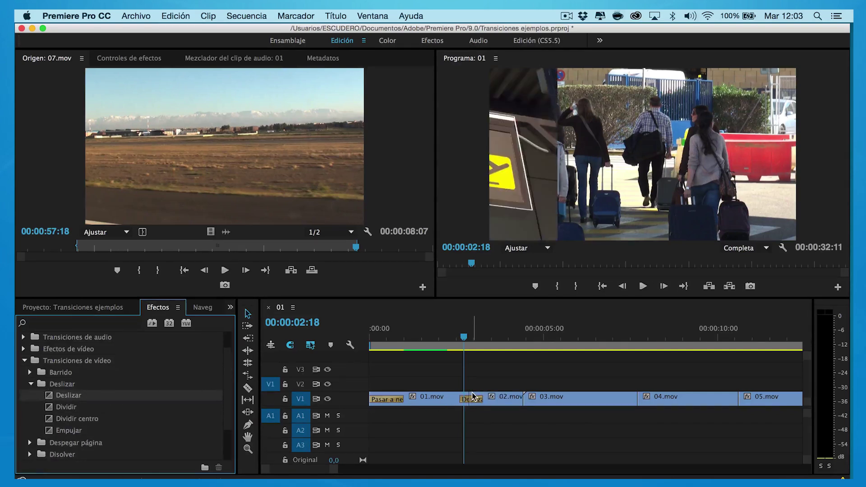
- Select the Deslizar transition between 01.mov and 02.mov and show its effect controls
left_click(471, 339)
left_click_drag(471, 339, 456, 339)
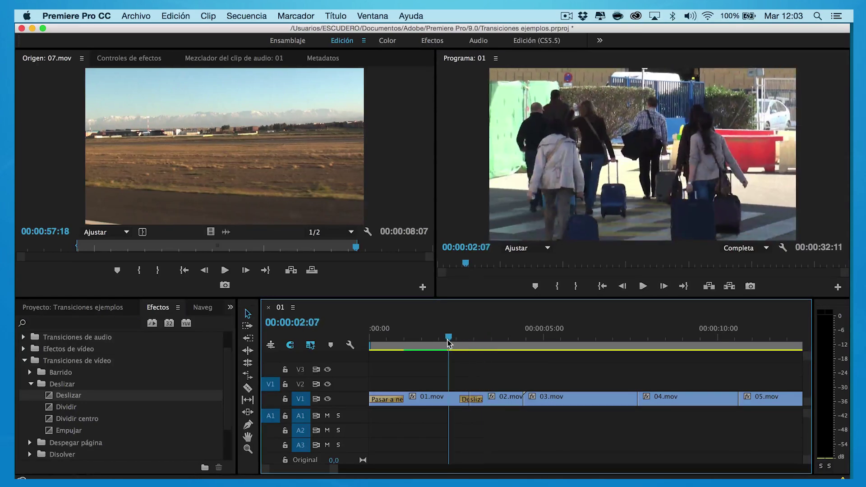
left_click(473, 400)
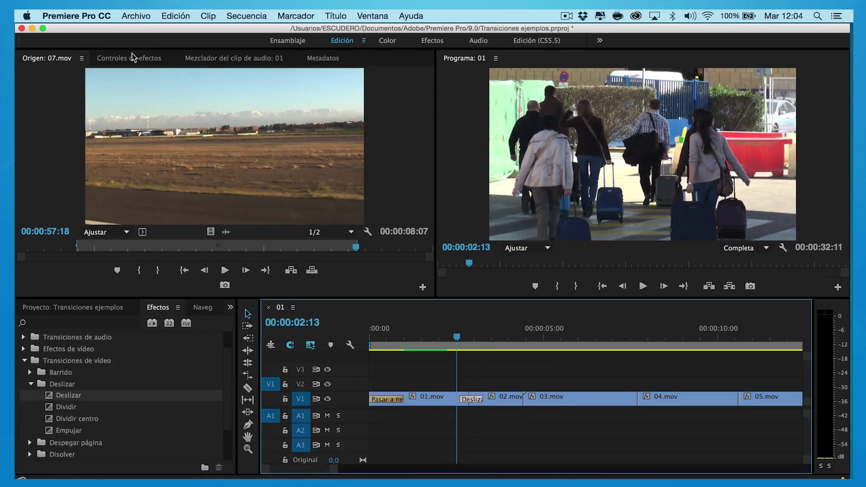
left_click(131, 62)
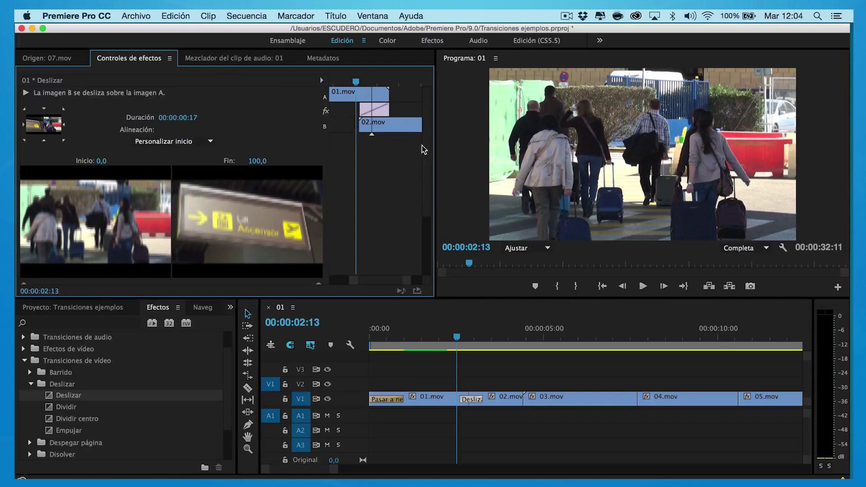
scroll(421, 145, "down", 5)
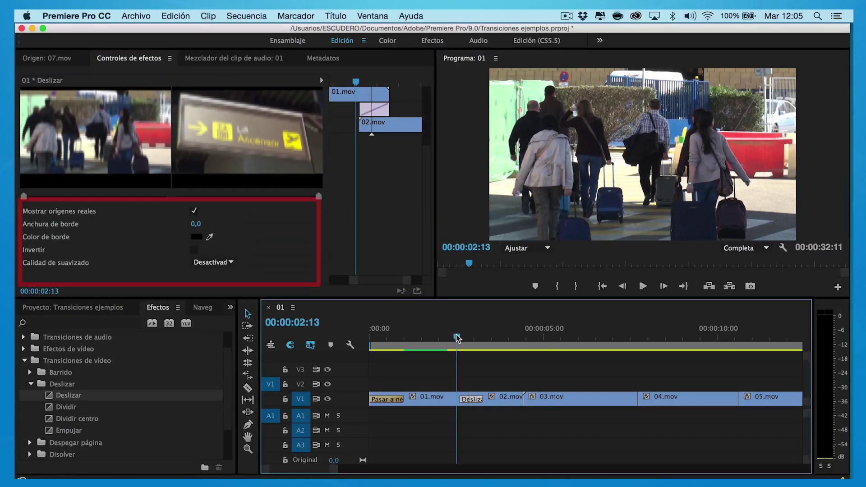
left_click_drag(457, 338, 469, 339)
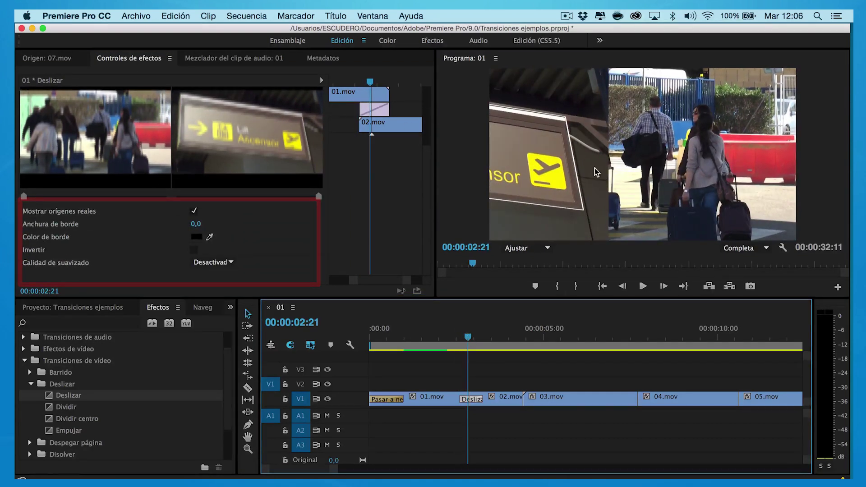
- Give the slide a border of width 50 coloured orange F9B007
left_click(196, 223)
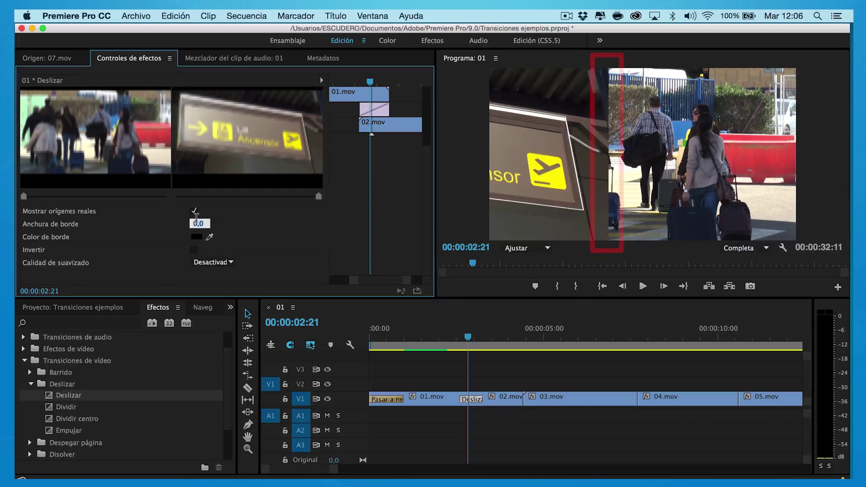
type("50")
key("Return")
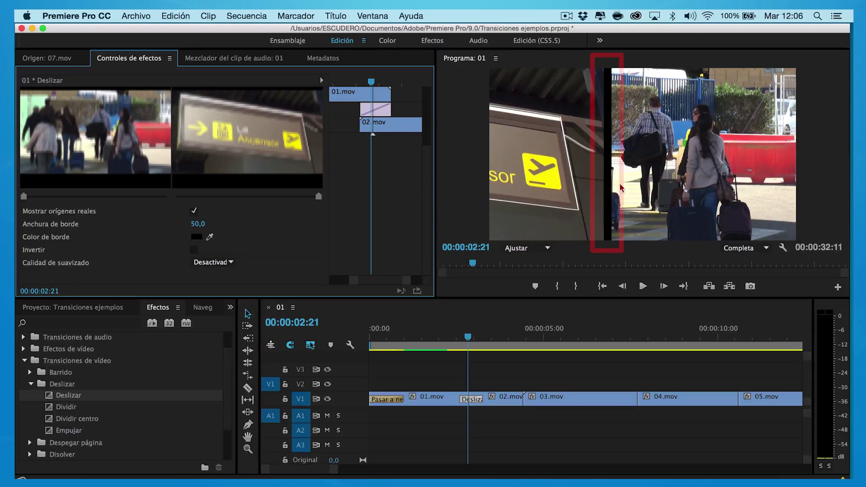
left_click(196, 237)
left_click(461, 143)
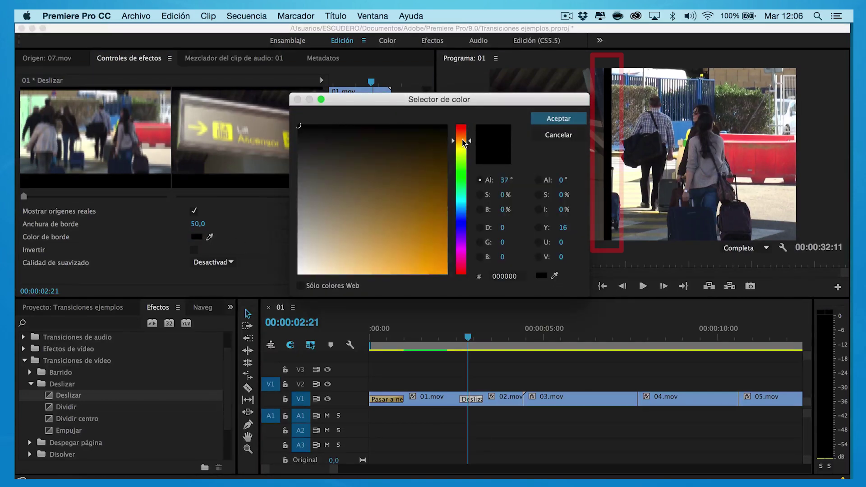
left_click(444, 271)
left_click(546, 119)
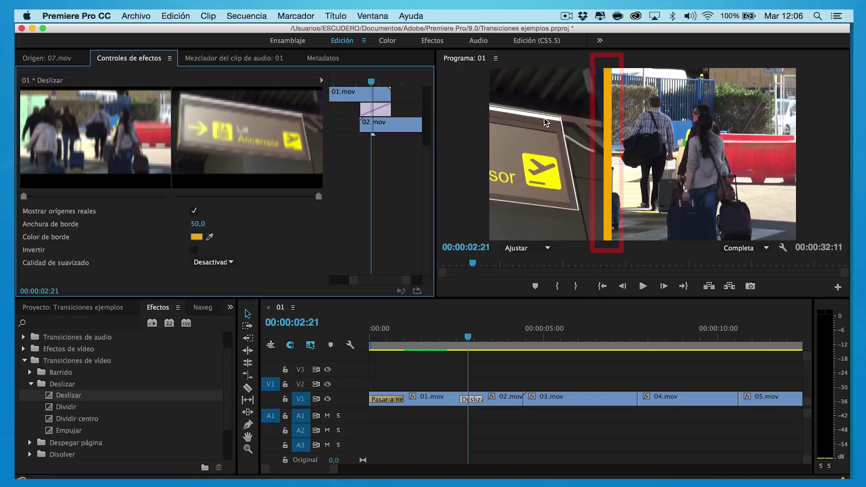
- Preview the bordered slide, then reverse its direction with Invertir
left_click_drag(468, 338, 455, 343)
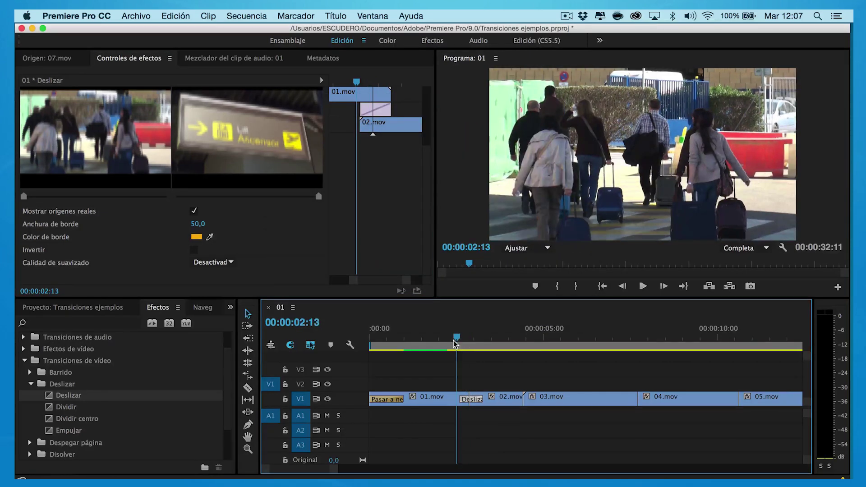
key("space")
key("space")
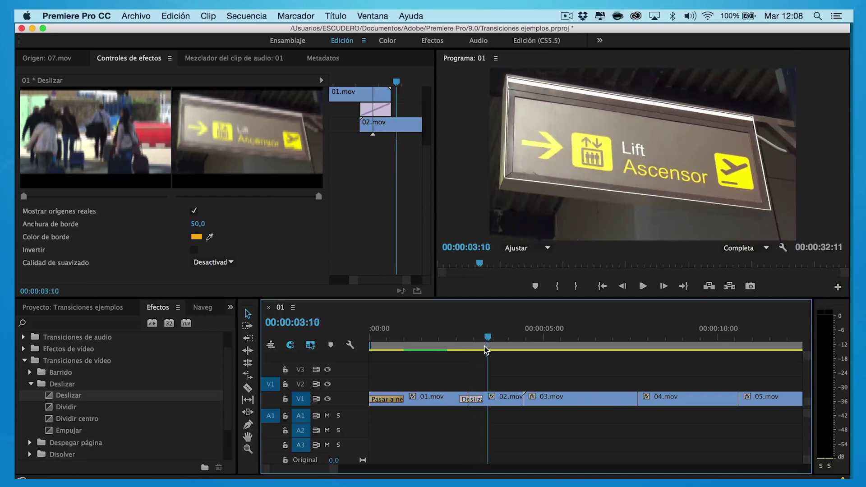
left_click(452, 347)
left_click(194, 251)
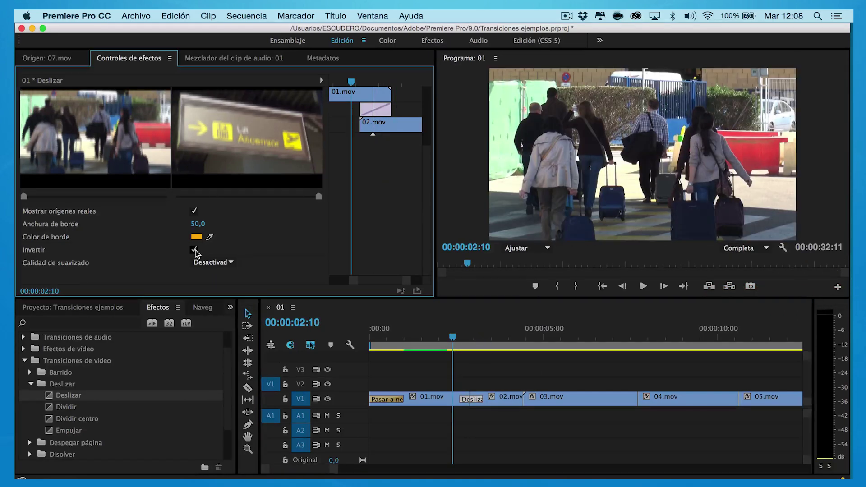
mouse_move(452, 345)
left_mouse_down()
mouse_move(533, 341)
mouse_move(519, 341)
left_mouse_up()
- Place the Dividir centro transition on the 02.mov/03.mov cut and scrub through it
left_click_drag(77, 419, 523, 399)
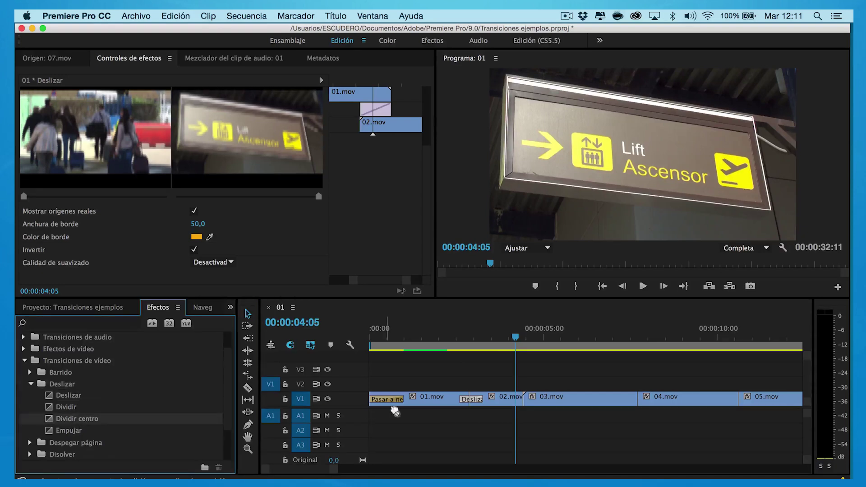
left_click(517, 339)
left_click_drag(517, 339, 523, 339)
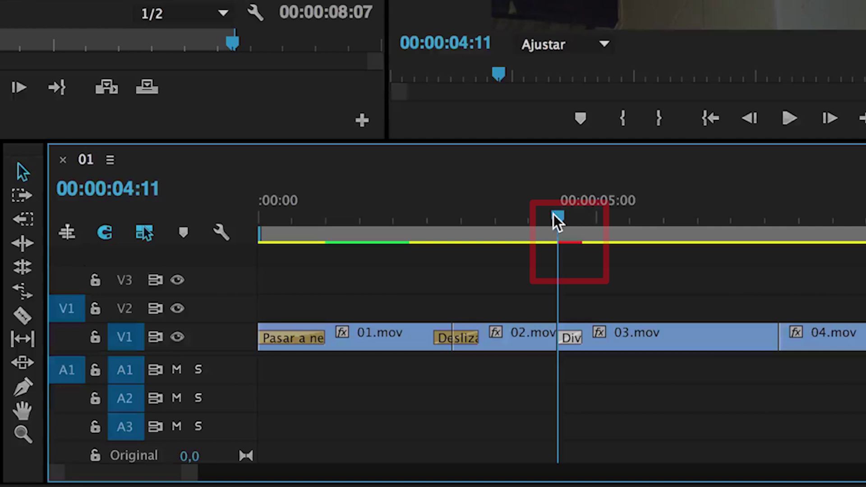
- Move the work area's start back to the Deslizar transition
left_click(268, 219)
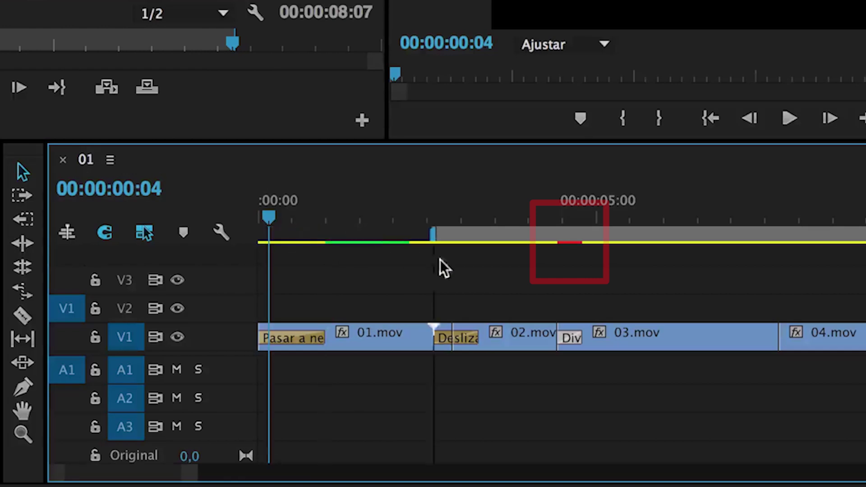
left_click_drag(260, 234, 668, 235)
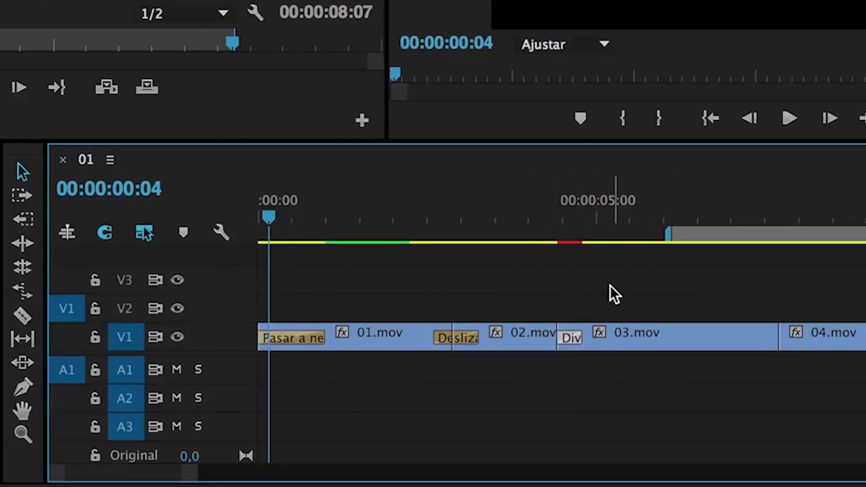
left_click_drag(669, 237, 444, 260)
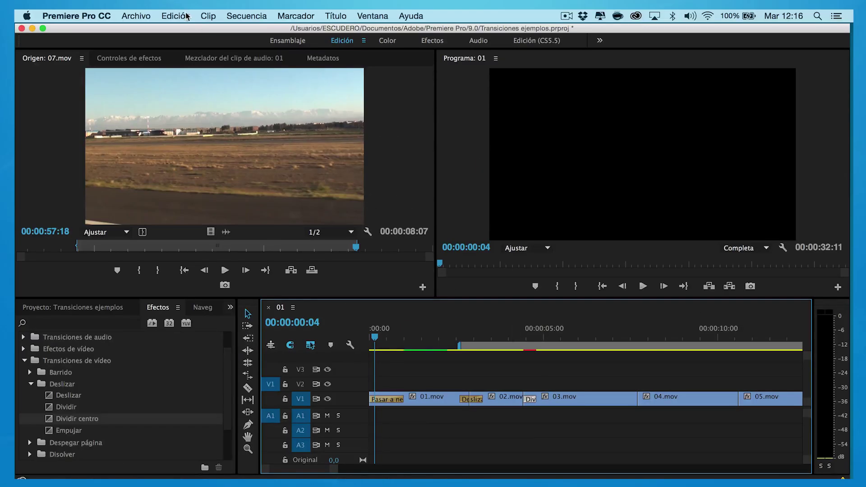
- Render the work-area effects, stop the preview, and move to the 03.mov/04.mov cut
left_click(250, 15)
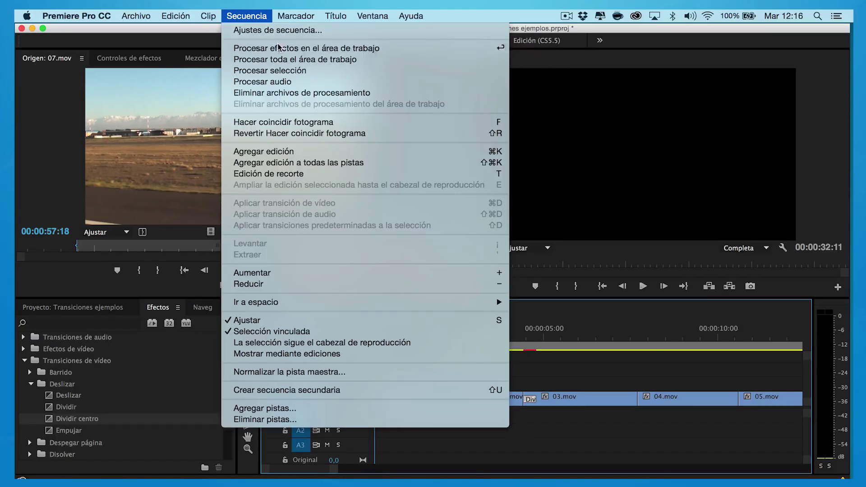
left_click(382, 48)
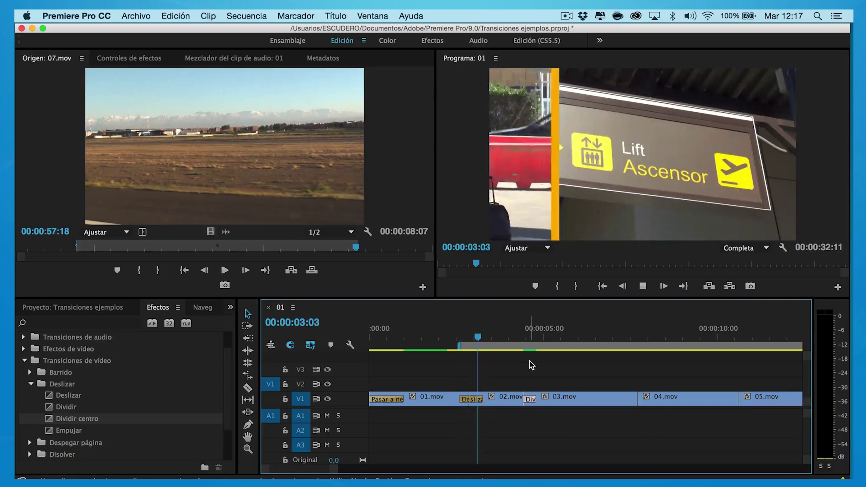
left_click(645, 286)
mouse_move(569, 337)
left_mouse_down()
mouse_move(626, 341)
mouse_move(619, 342)
left_mouse_up()
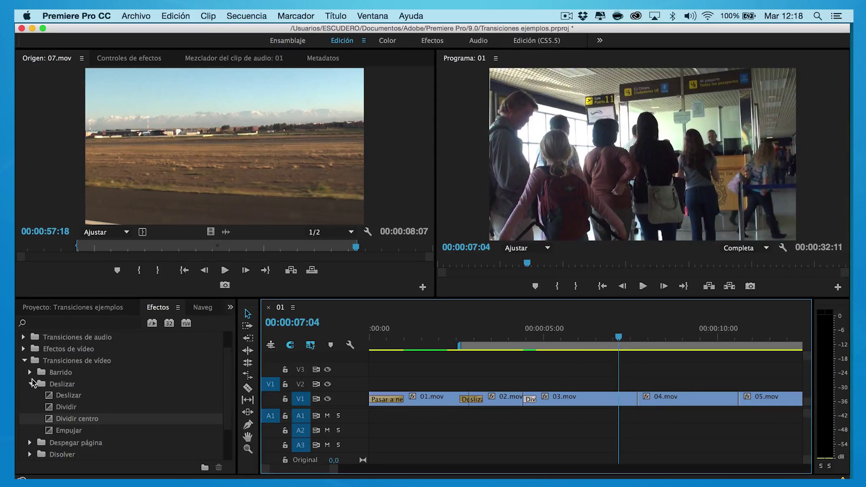
- Place Pasar página from the Despegar página group on the 03.mov/04.mov cut
left_click(30, 383)
left_click(30, 396)
left_click_drag(58, 419, 637, 404)
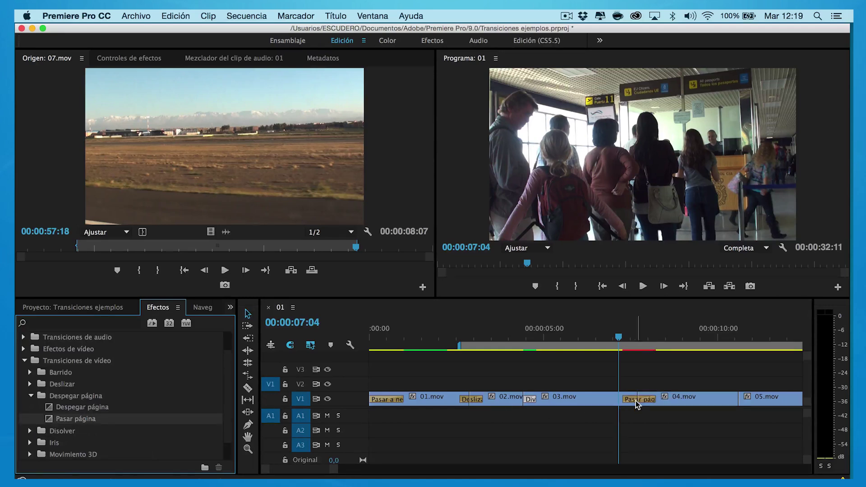
left_click(626, 338)
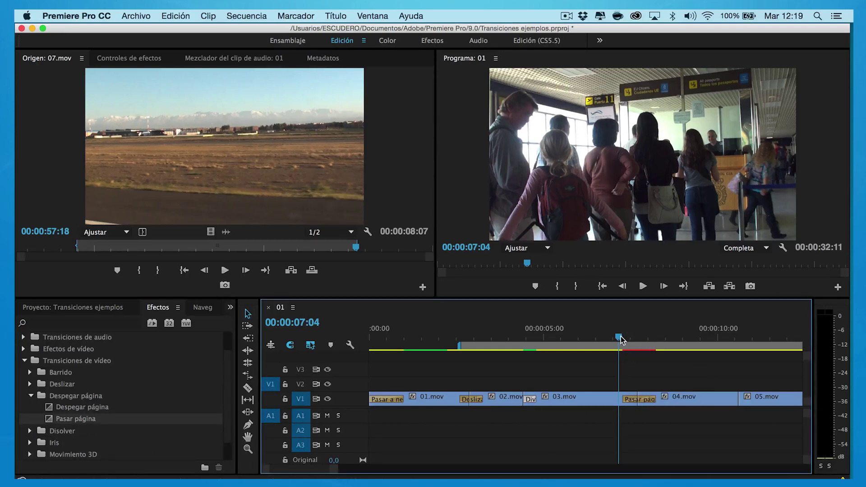
left_click_drag(630, 341, 618, 357)
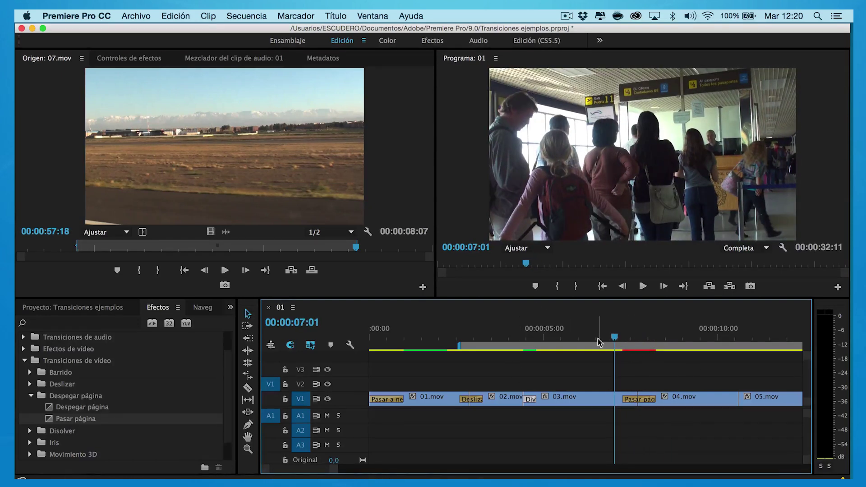
- Start the work area before the page turn, render and play it, then scrub toward 04.mov/05.mov
left_click(462, 345)
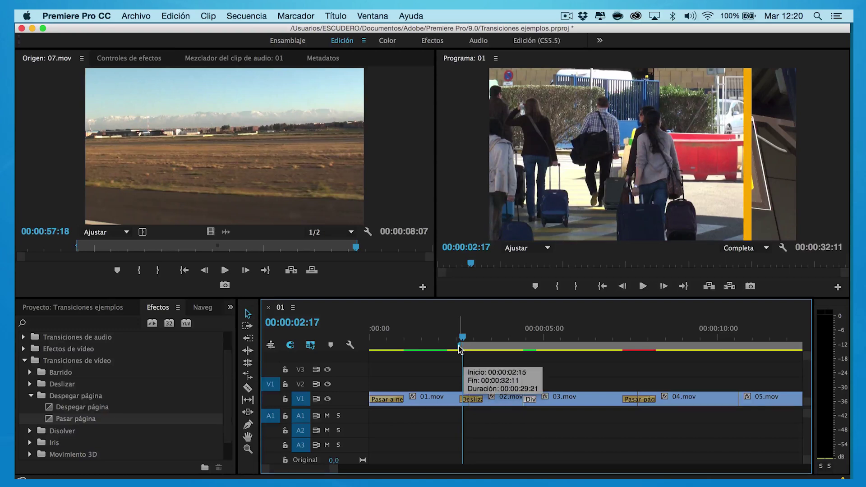
left_click_drag(464, 346, 601, 355)
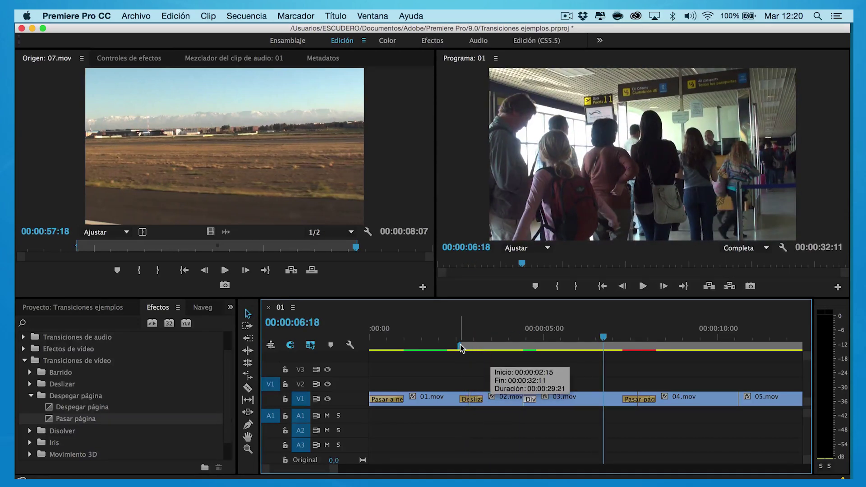
left_click_drag(459, 345, 603, 348)
key("Return")
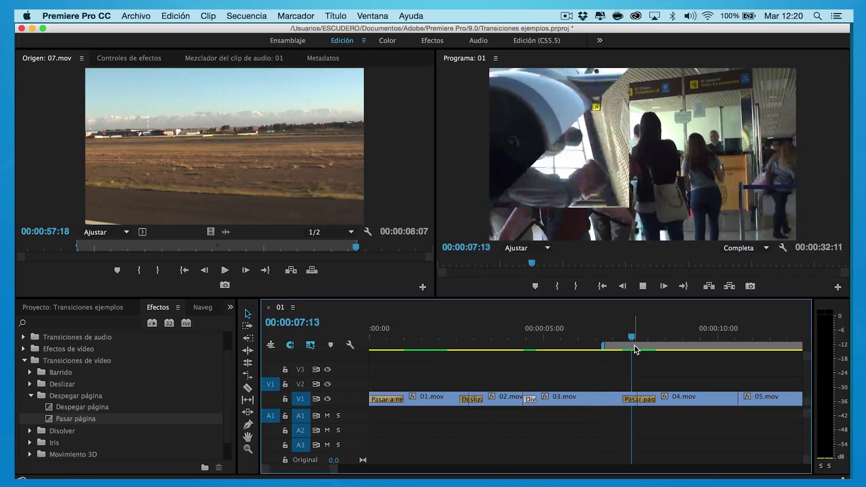
left_click(642, 288)
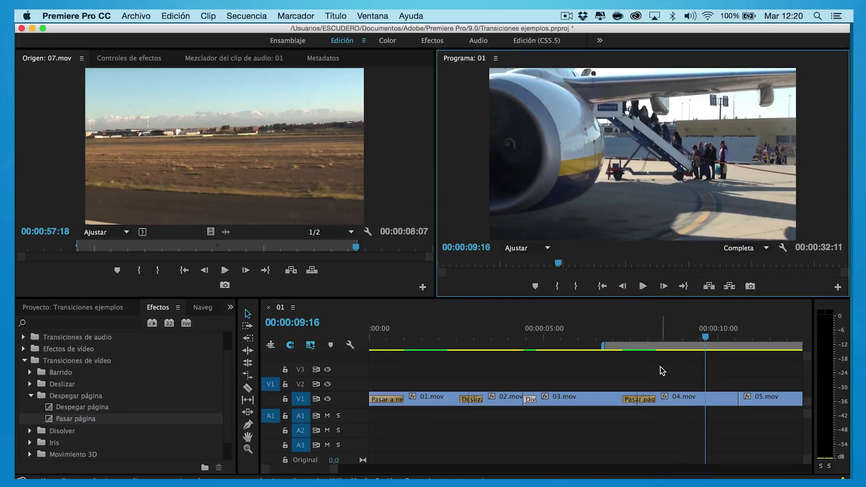
scroll(660, 366, "down", 5)
left_click(459, 338)
mouse_move(460, 338)
left_mouse_down()
mouse_move(507, 340)
mouse_move(485, 341)
left_mouse_up()
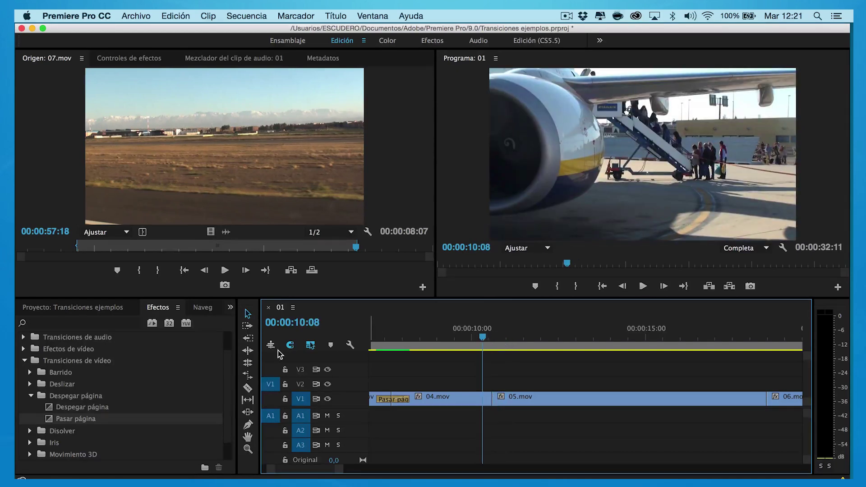
- Place Iris circular from the Iris group on the 04.mov/05.mov cut
left_click(32, 396)
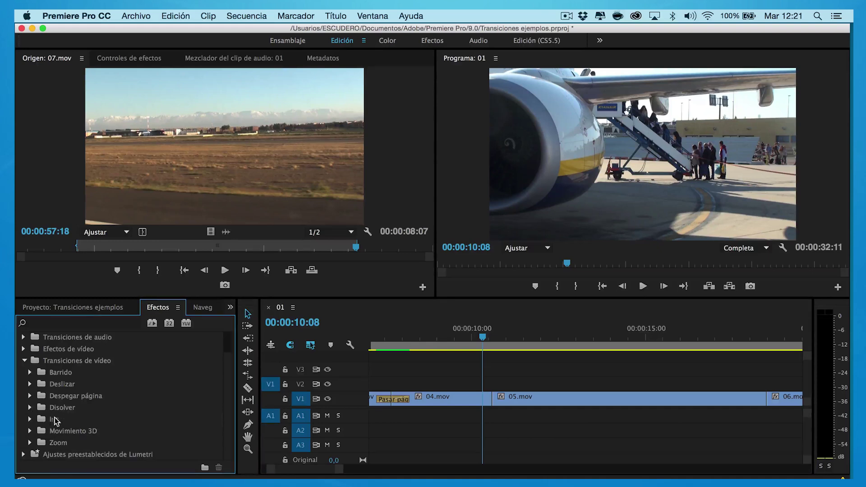
left_click(30, 418)
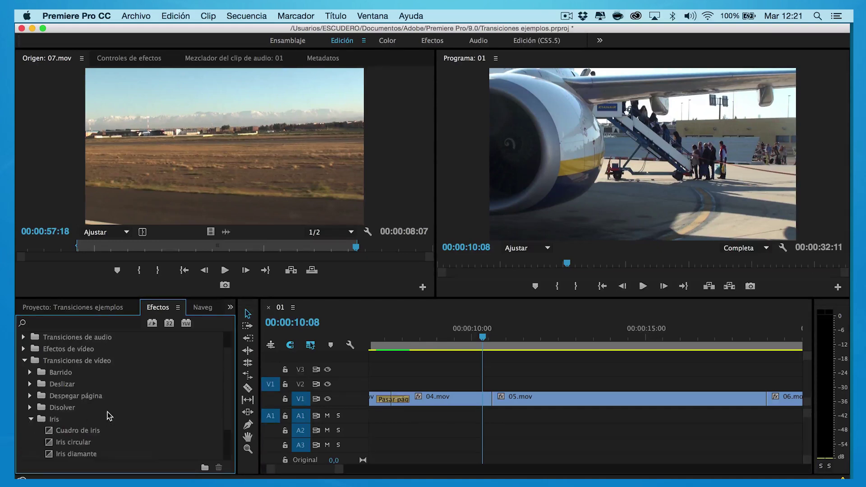
scroll(107, 412, "down", 2)
scroll(108, 412, "down", 1)
left_click_drag(63, 406, 491, 401)
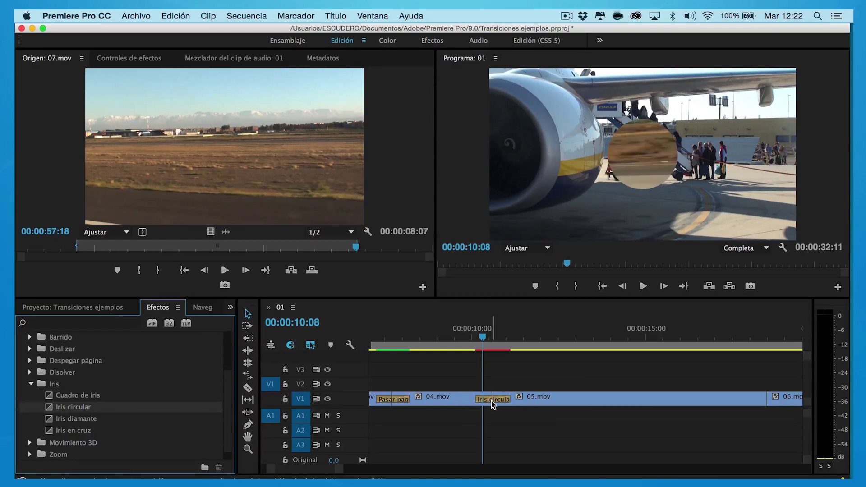
left_click(472, 334)
left_click_drag(475, 333, 468, 334)
- Render and play the iris transition, then zoom out to show 06.mov and 07.mov
key("Return")
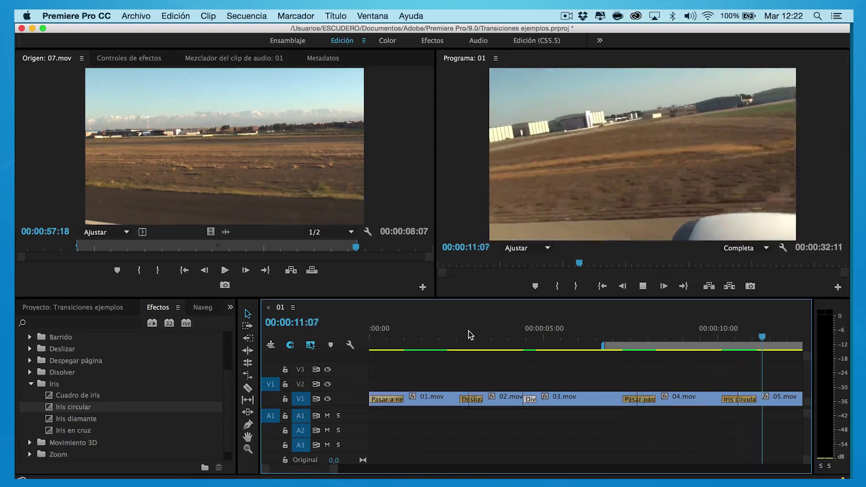
left_click(642, 286)
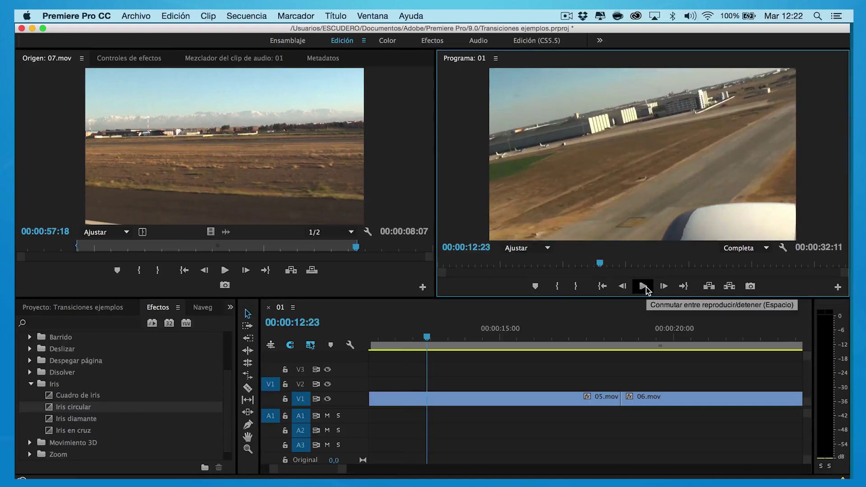
left_click_drag(353, 465, 361, 464)
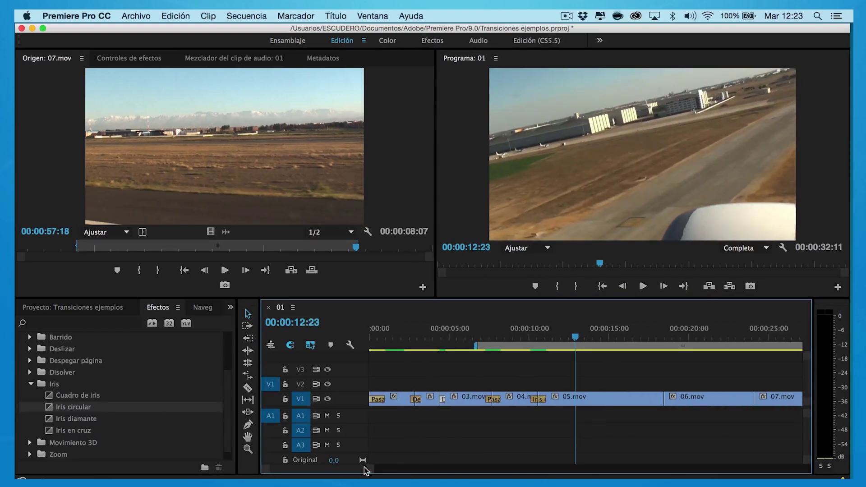
scroll(582, 417, "down", 2)
mouse_move(495, 339)
left_mouse_down()
mouse_move(508, 342)
mouse_move(466, 339)
left_mouse_up()
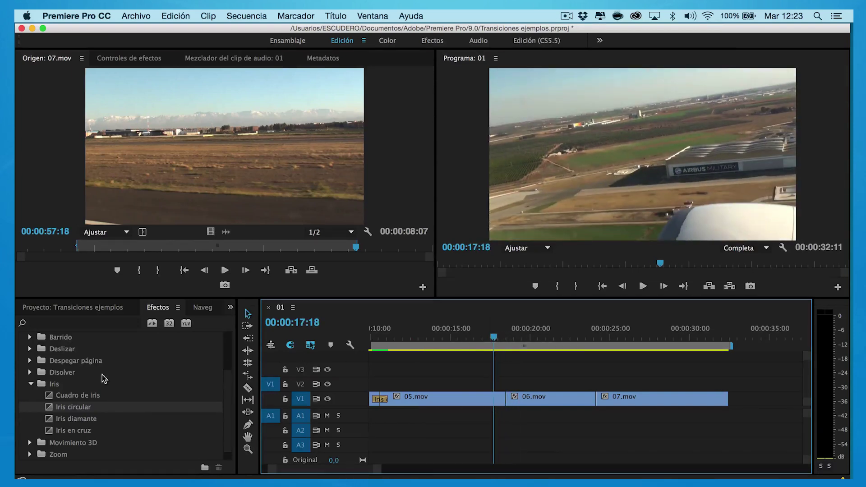
- Place Disolución cruzada on the 05.mov/06.mov cut, preview it, and collapse the Disolver group
left_click(31, 384)
left_click(30, 372)
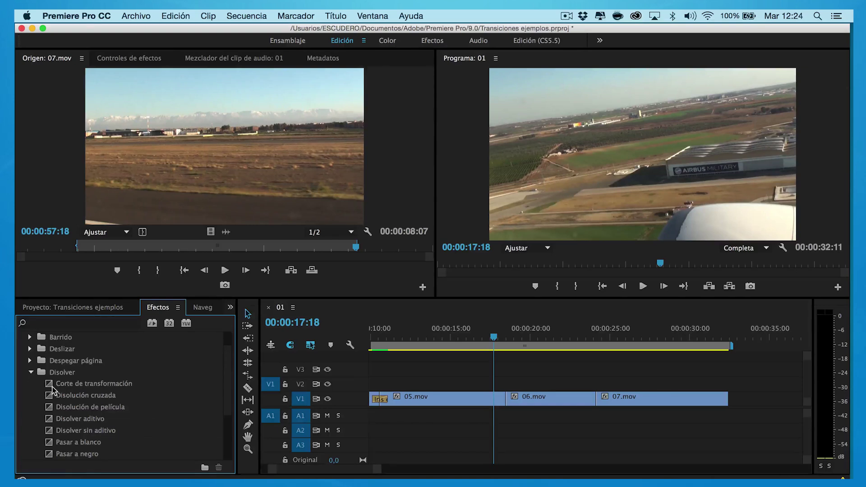
left_click_drag(62, 394, 505, 400)
key("space")
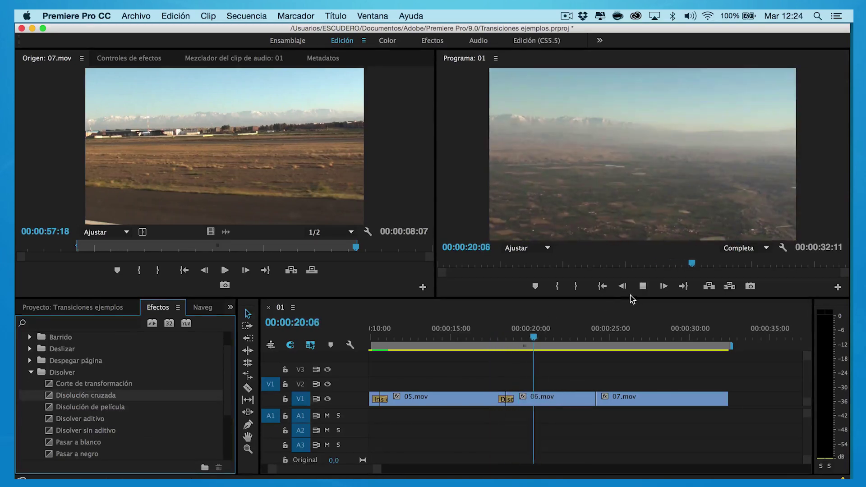
left_click(643, 286)
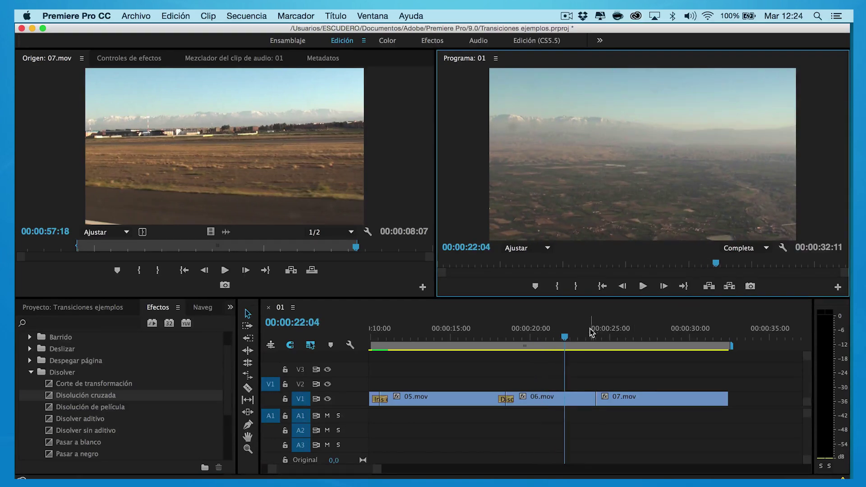
left_click(579, 337)
left_click_drag(613, 338, 595, 337)
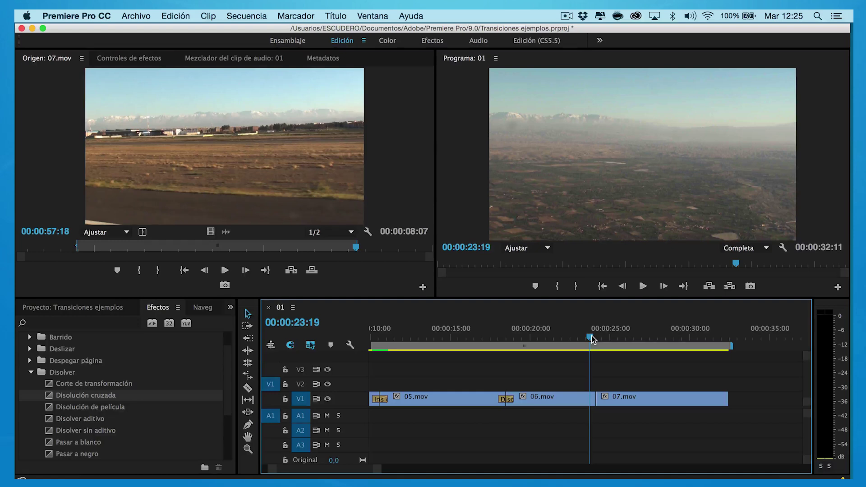
left_click(31, 372)
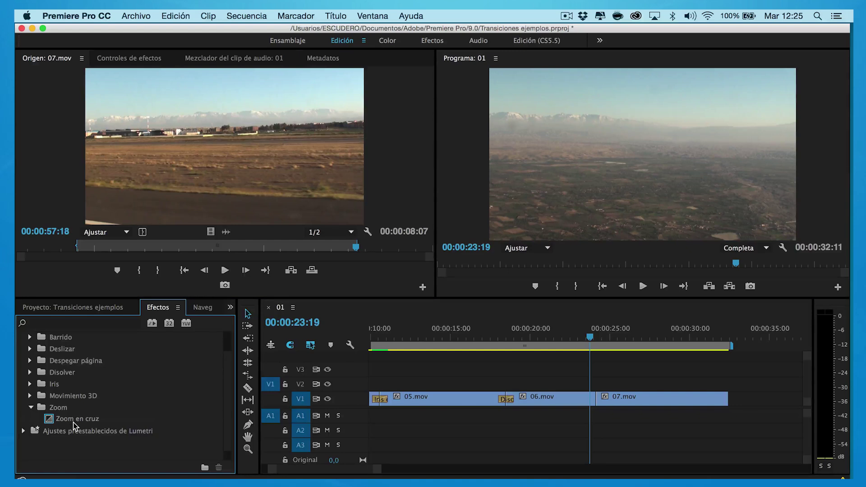
- Drop Zoom en cruz on the 06.mov/07.mov cut, then render and play it into 07.mov
left_click(73, 422)
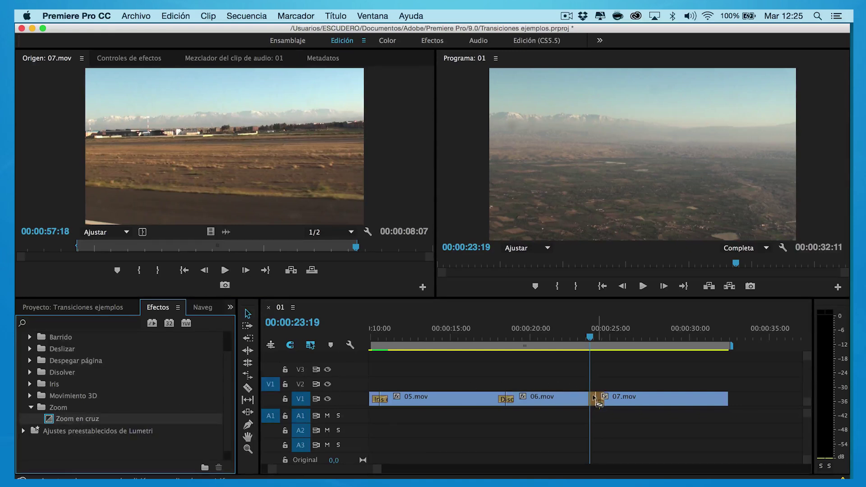
left_click_drag(596, 400, 595, 398)
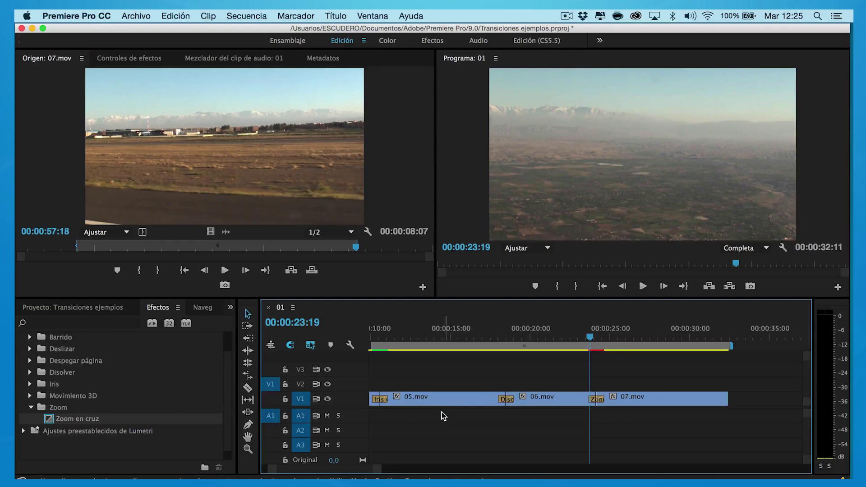
left_click_drag(382, 465, 398, 469)
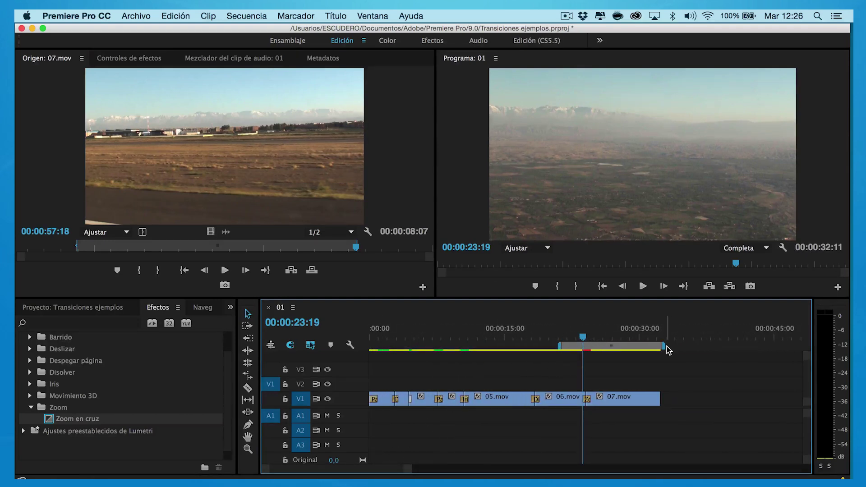
left_click(624, 349)
key("Return")
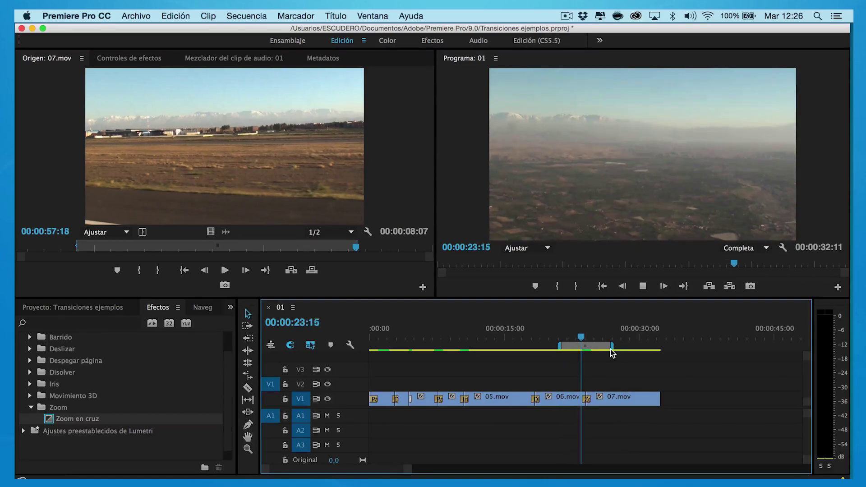
left_click(643, 287)
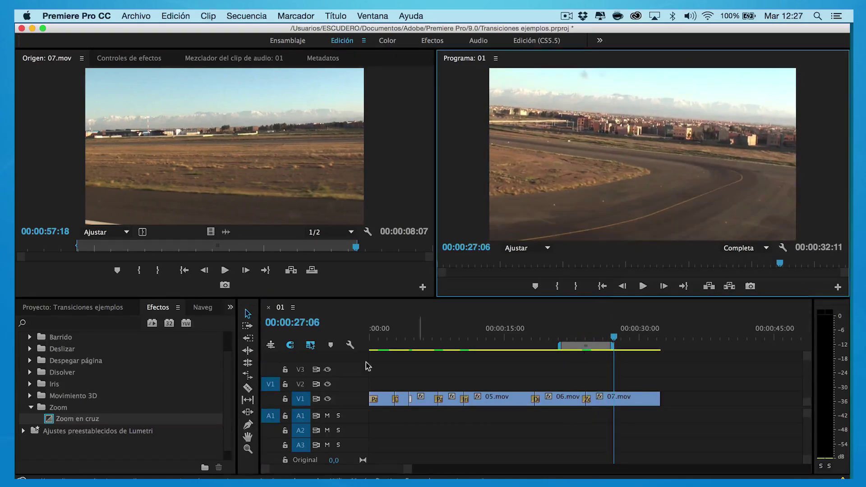
left_click(30, 407)
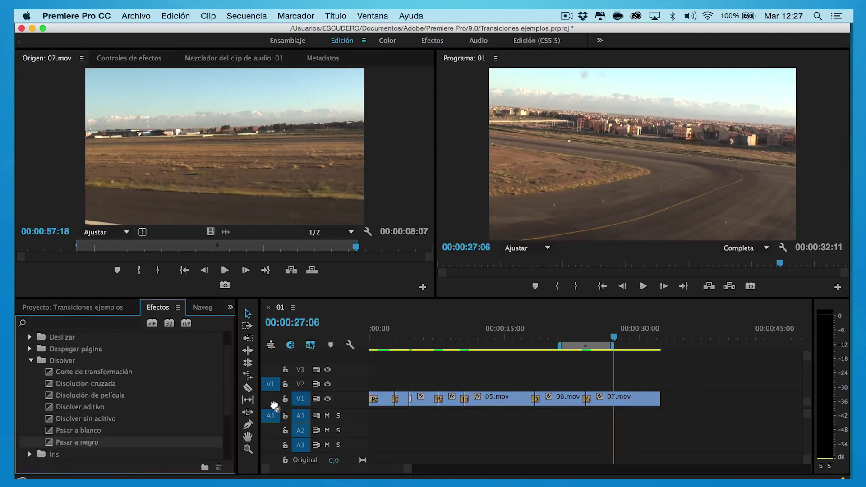
- Fade 07.mov out with Pasar a negro and play the whole sequence from the beginning
mouse_move(651, 347)
left_mouse_down()
mouse_move(658, 346)
mouse_move(327, 352)
left_mouse_up()
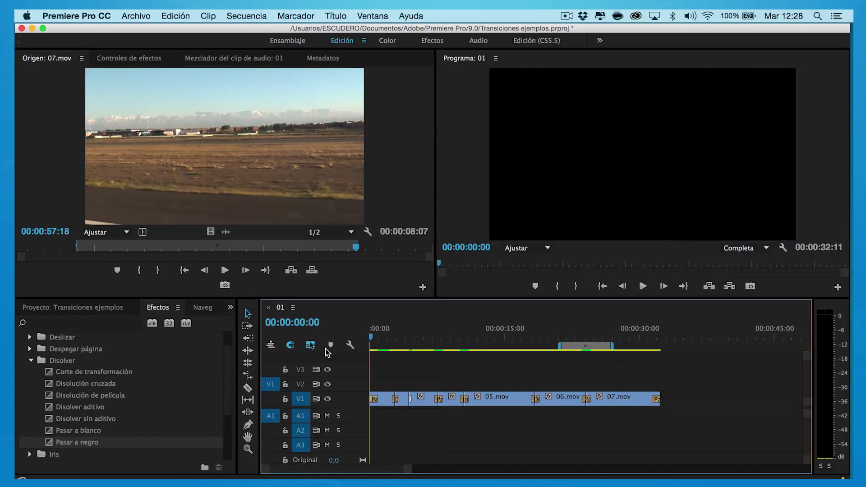
left_click(643, 287)
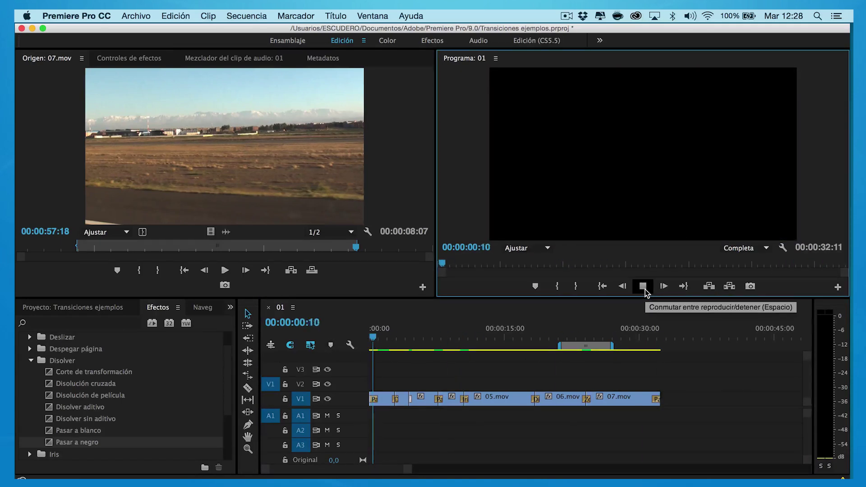